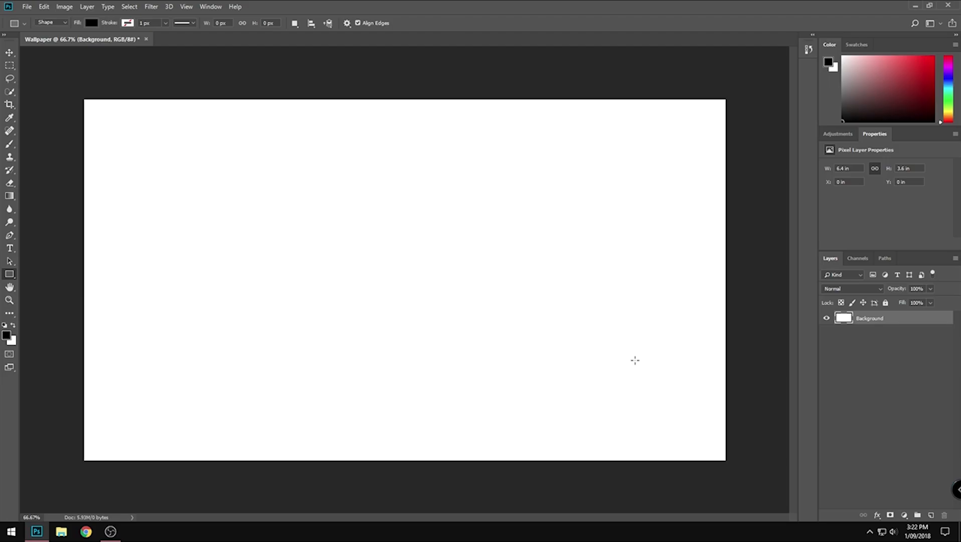
# Add a Gradient Overlay to the Background layer using the Black, White preset.
pyautogui.doubleClick(927, 319)
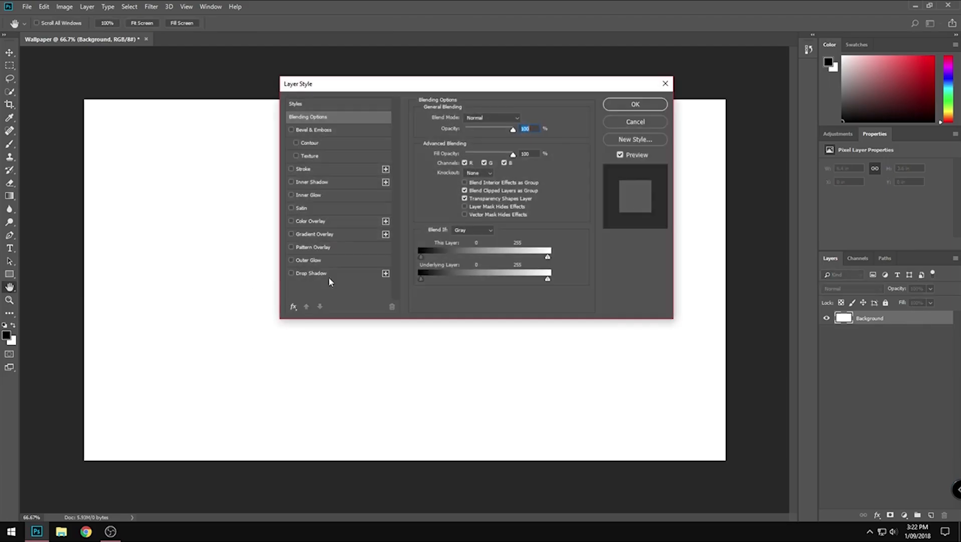
pyautogui.click(314, 237)
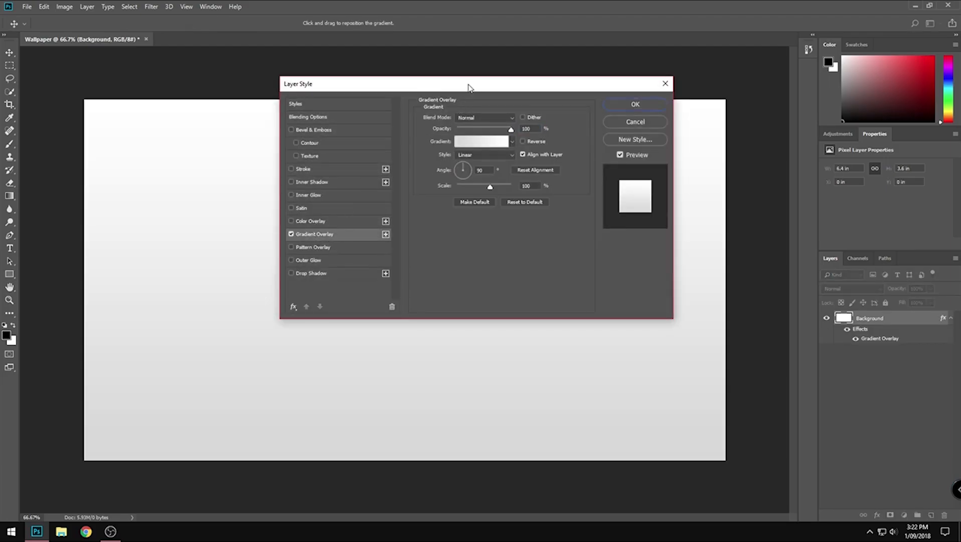
pyautogui.moveTo(469, 87); pyautogui.dragTo(760, 93)
pyautogui.click(773, 146)
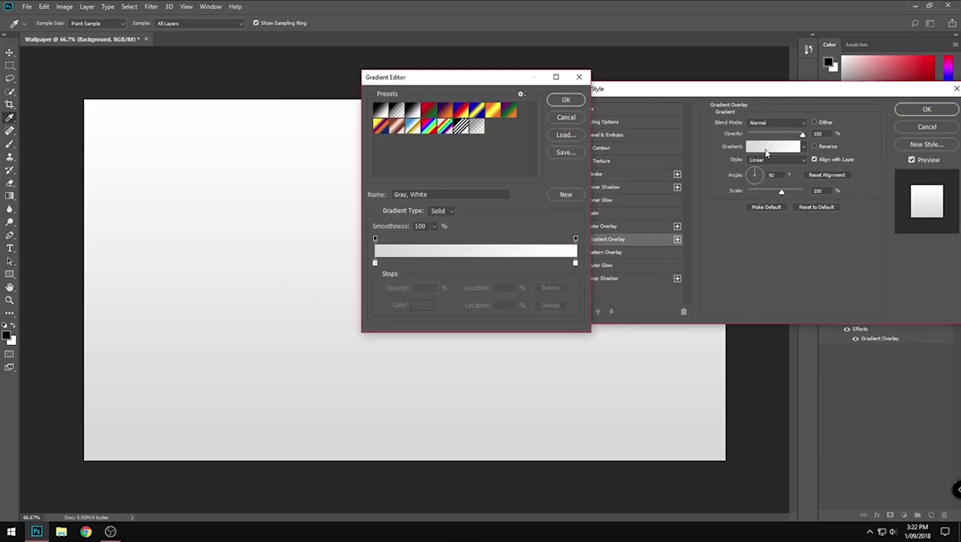
pyautogui.click(394, 110)
pyautogui.click(428, 115)
pyautogui.click(416, 115)
pyautogui.click(435, 115)
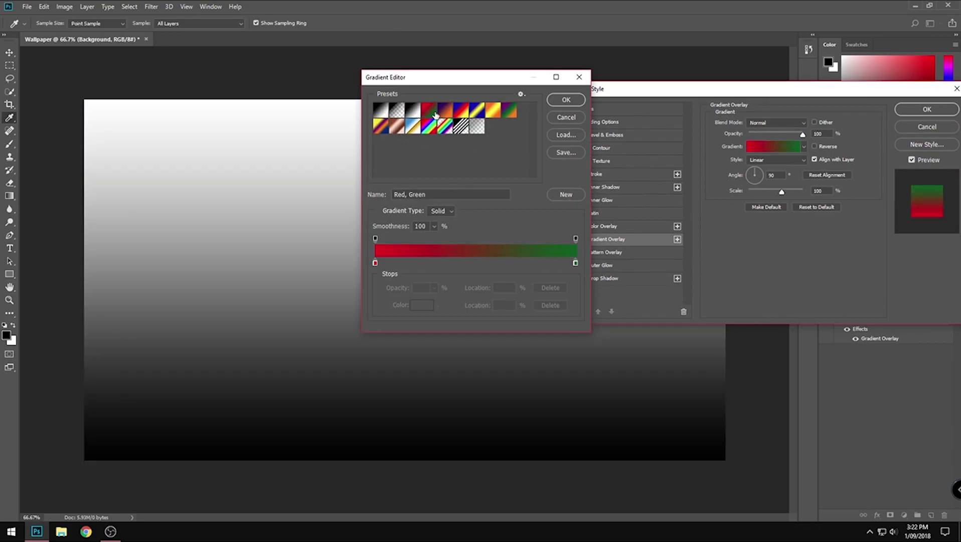
pyautogui.click(418, 116)
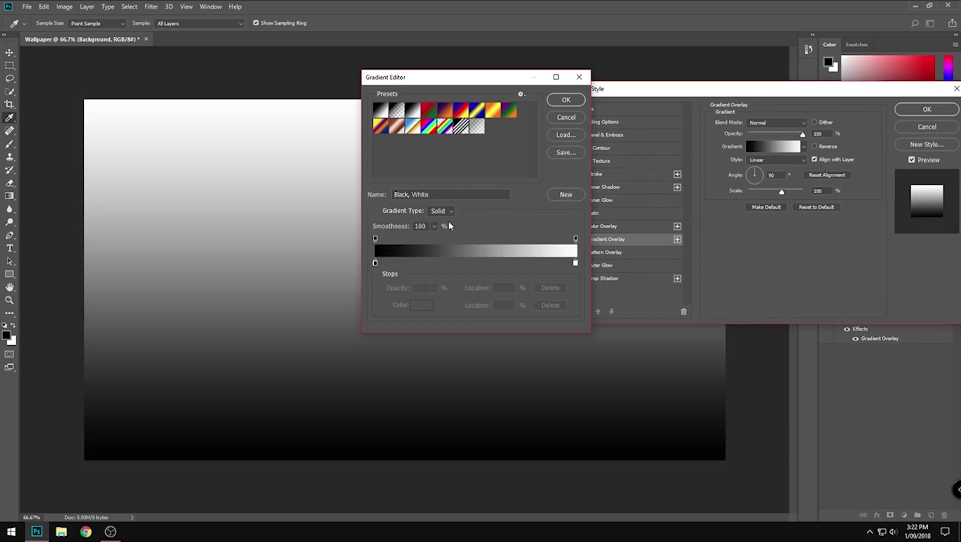
# Move the gradient's white stop to 46%, save a preset, and copy the black stop to 88% to form a black-white-black gradient.
pyautogui.doubleClick(575, 263)
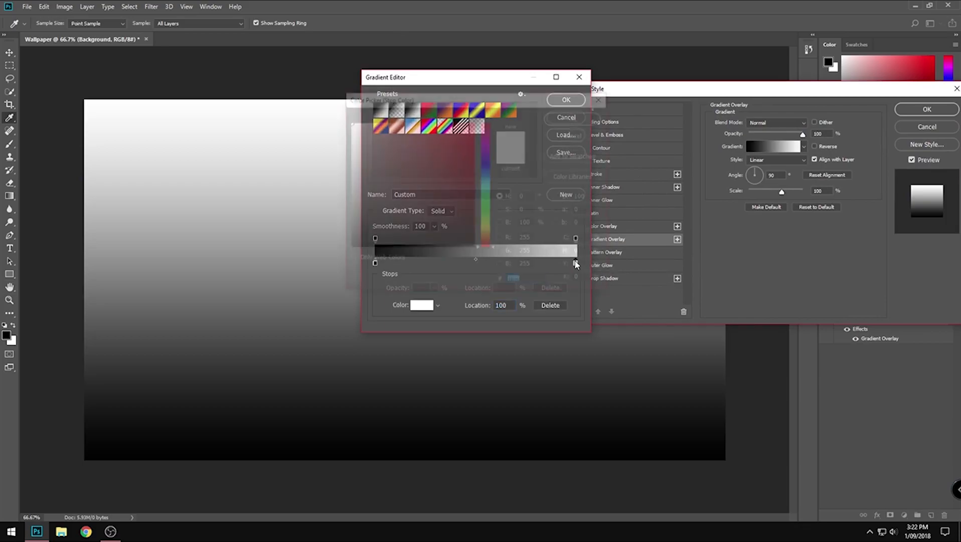
pyautogui.click(565, 118)
pyautogui.moveTo(575, 263); pyautogui.dragTo(467, 263)
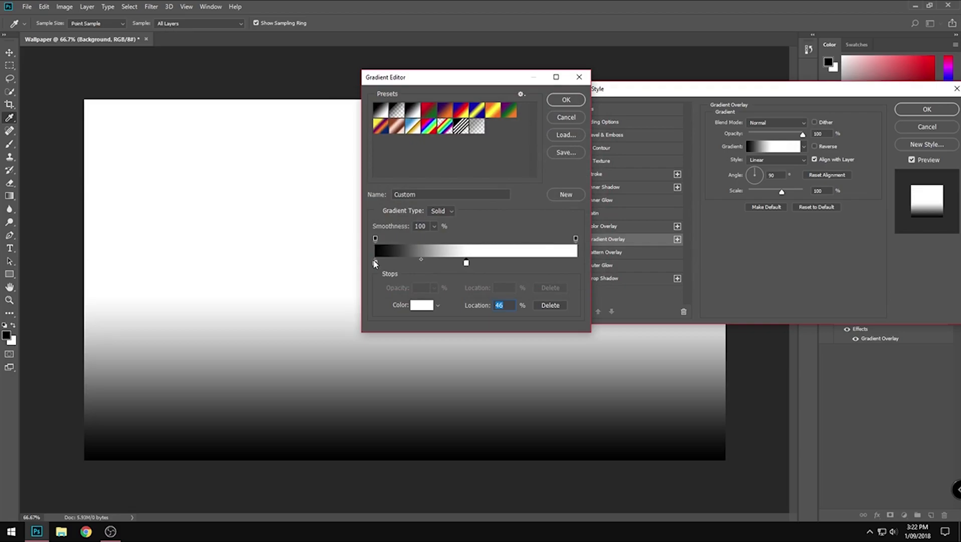
pyautogui.moveTo(375, 263); pyautogui.dragTo(389, 263)
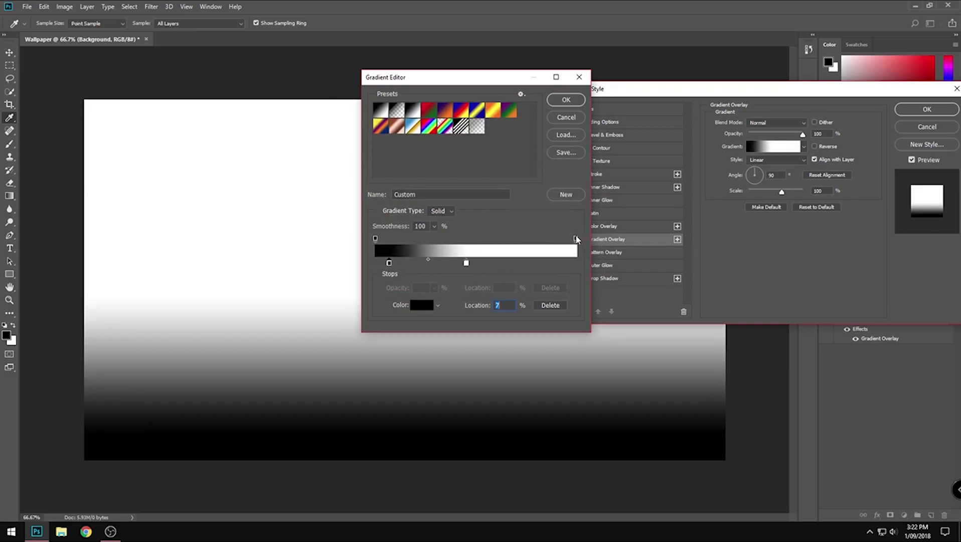
pyautogui.moveTo(576, 239); pyautogui.dragTo(564, 243)
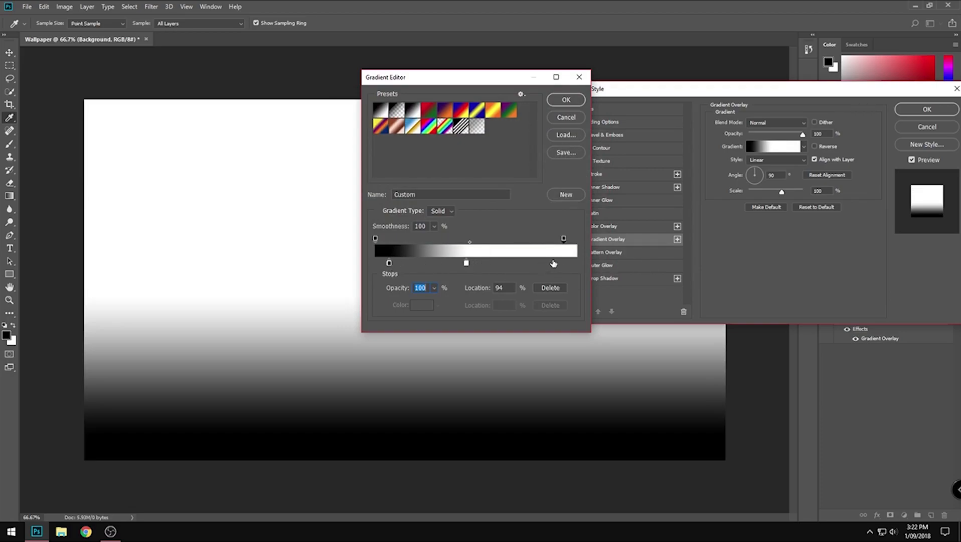
pyautogui.click(574, 195)
pyautogui.moveTo(388, 265); pyautogui.dragTo(555, 267)
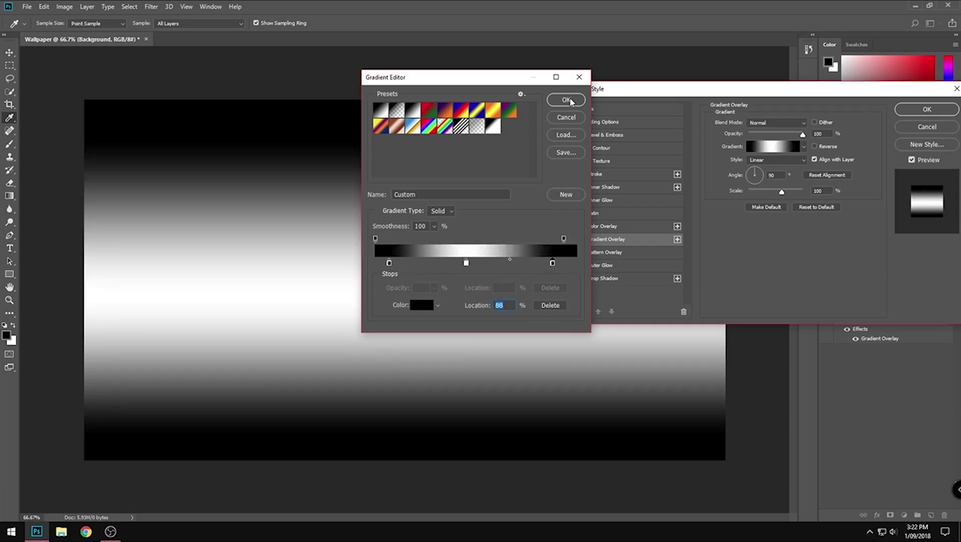
# Set the gradient's black stops to 0% and 100% and the white stop to 50%.
pyautogui.moveTo(390, 264); pyautogui.dragTo(376, 264)
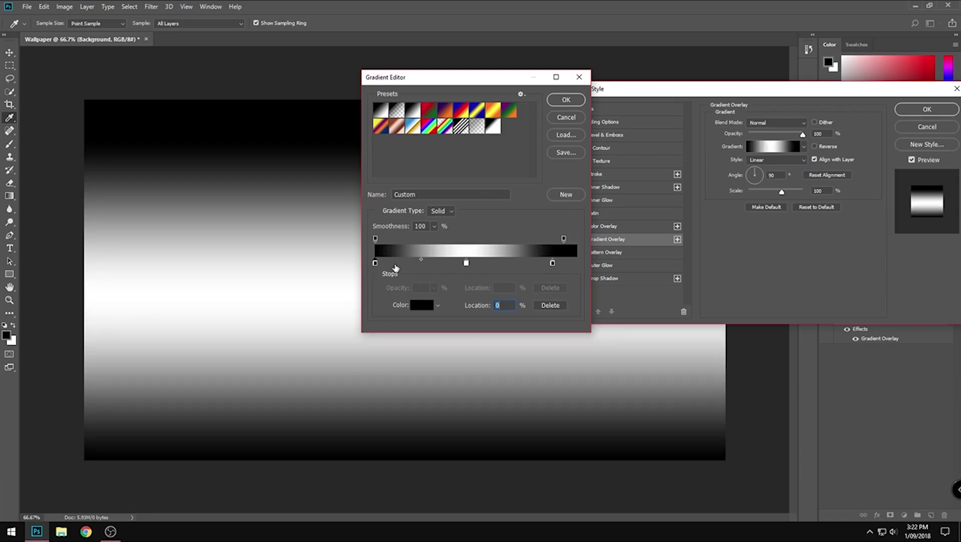
pyautogui.moveTo(554, 265); pyautogui.dragTo(576, 265)
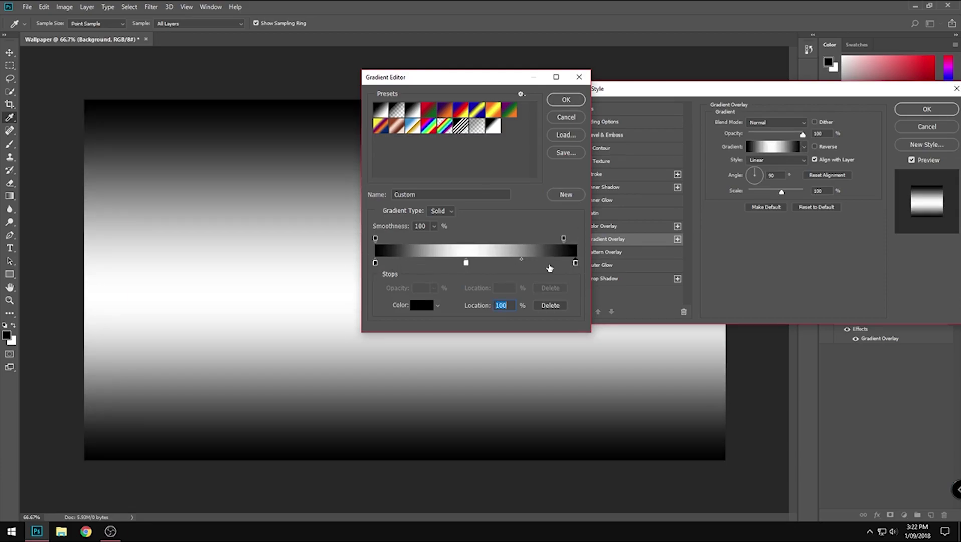
pyautogui.moveTo(466, 264); pyautogui.dragTo(478, 265)
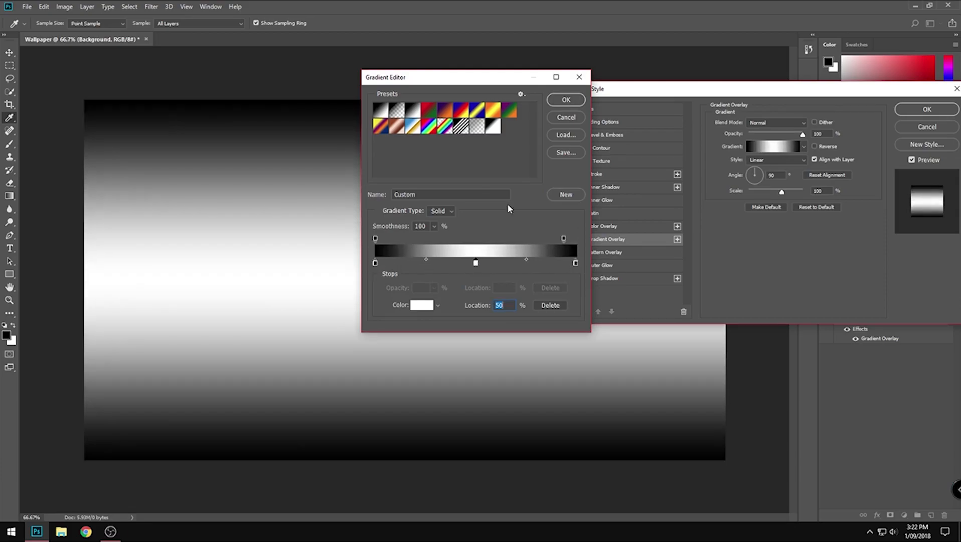
# Accept the edited gradient and apply the overlay with its opacity set to 25%.
pyautogui.click(566, 99)
pyautogui.moveTo(803, 136); pyautogui.dragTo(763, 138)
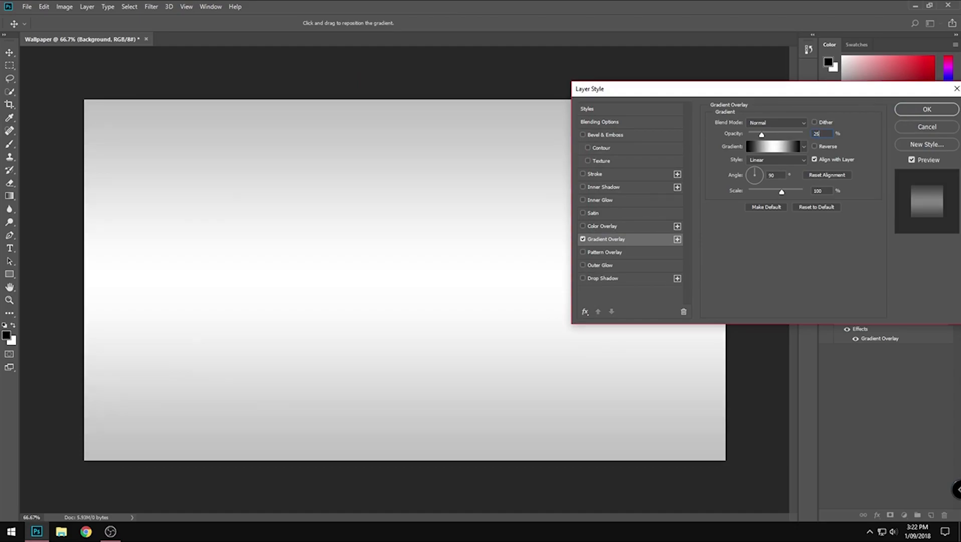
pyautogui.press('Return')
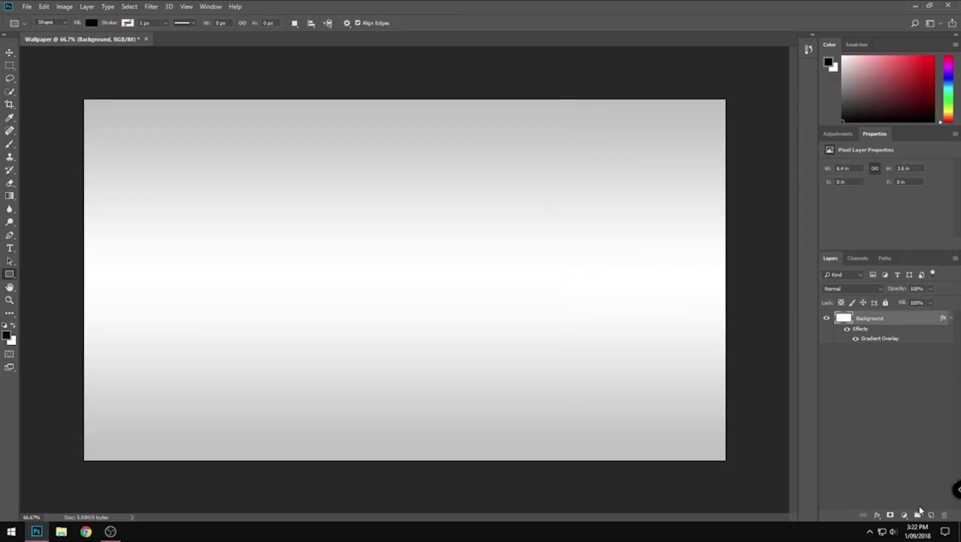
# Place the images.jpg picture from the desktop onto the canvas and delete its layer.
pyautogui.click(27, 7)
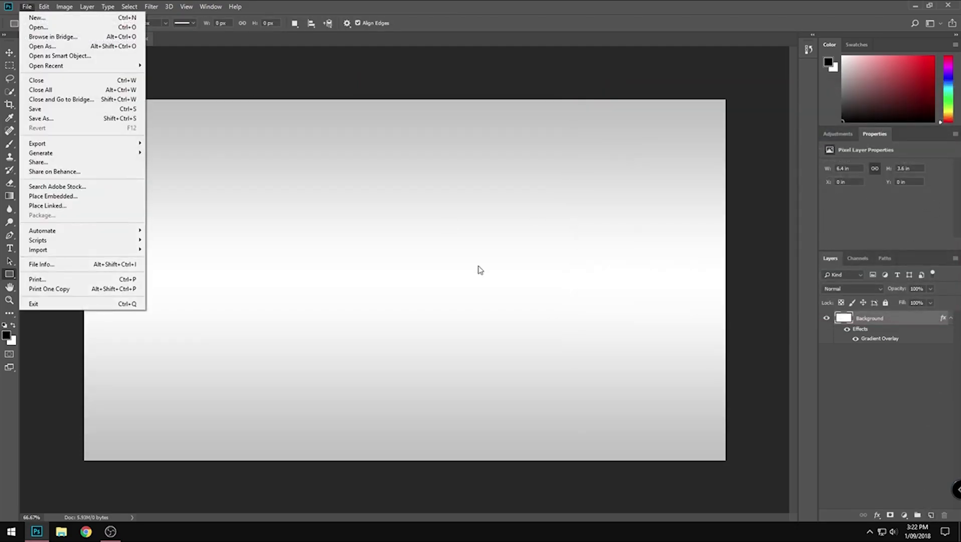
pyautogui.press('Escape')
pyautogui.click(960, 532)
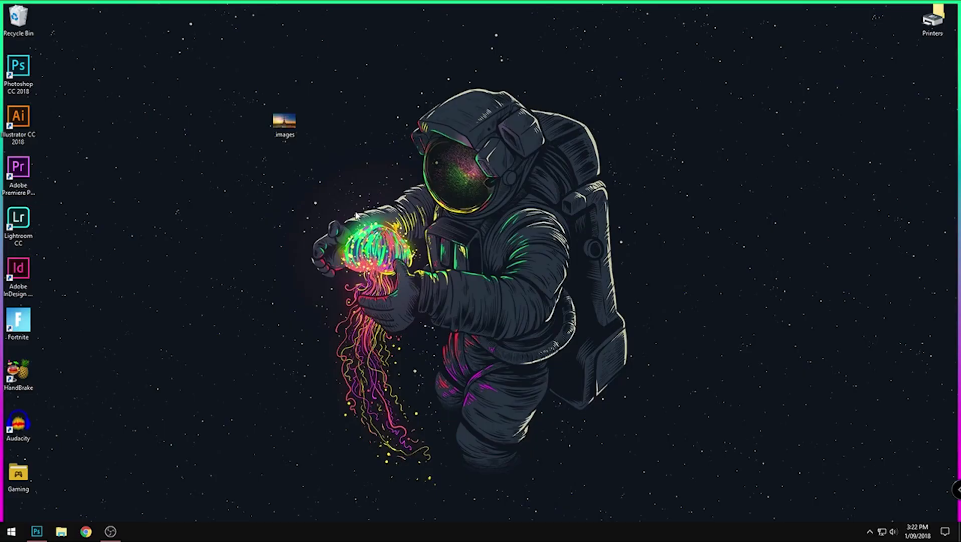
pyautogui.moveTo(288, 125); pyautogui.dragTo(274, 345)
pyautogui.press('Return')
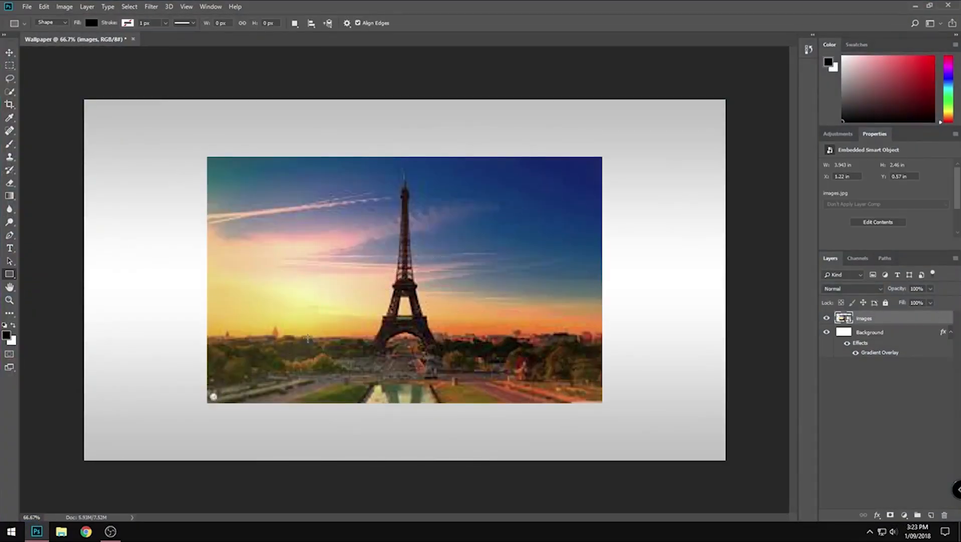
pyautogui.press('Delete')
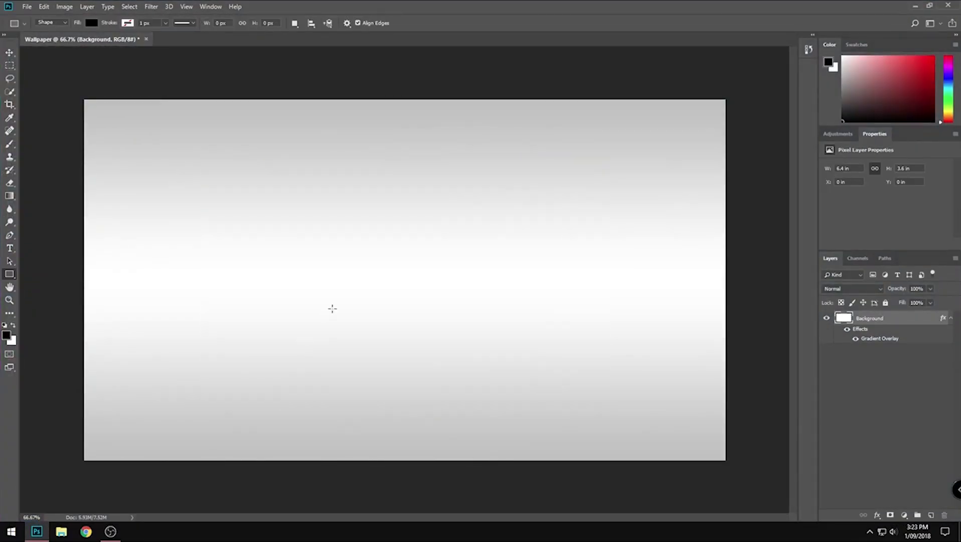
# Switch to Chrome and search Google Images for "1920x1080 wallpaper".
pyautogui.click(88, 533)
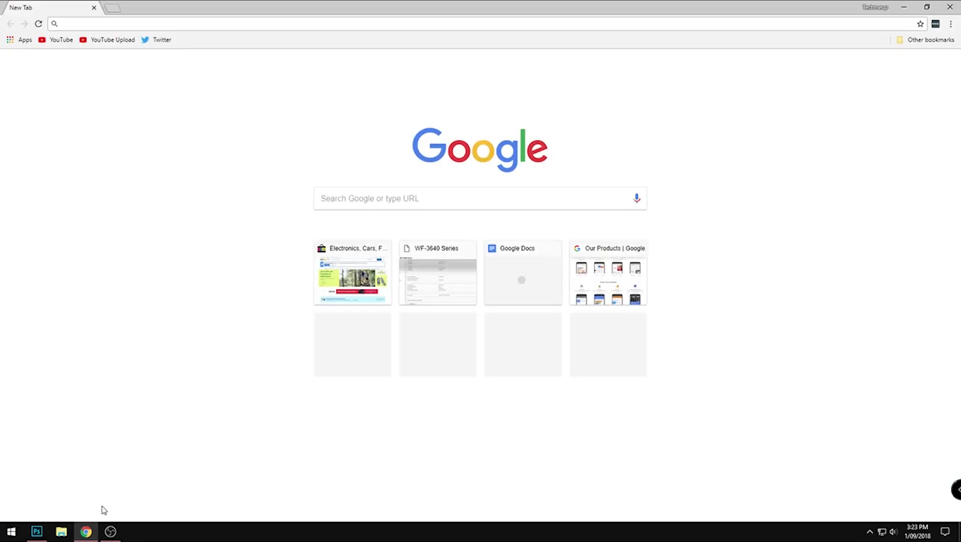
pyautogui.write('1920')
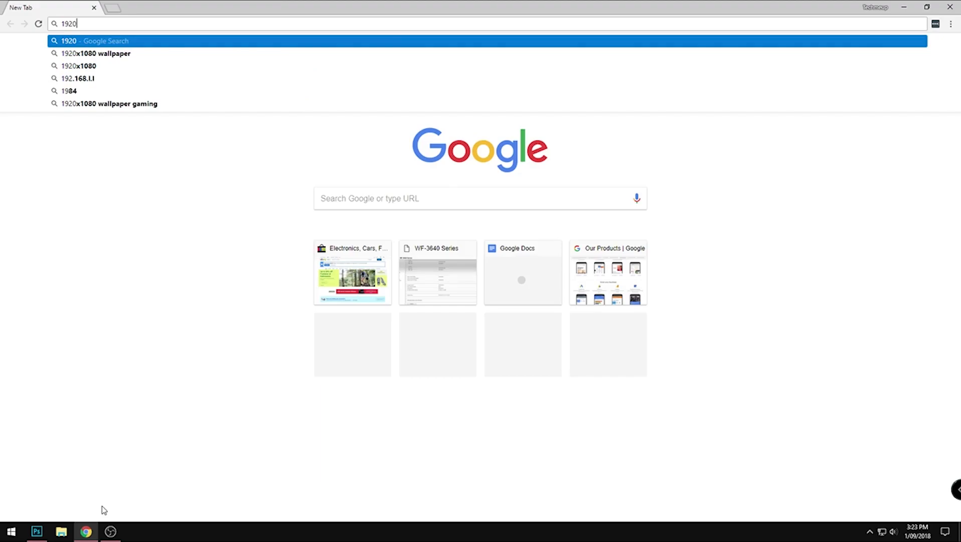
pyautogui.write('x107')
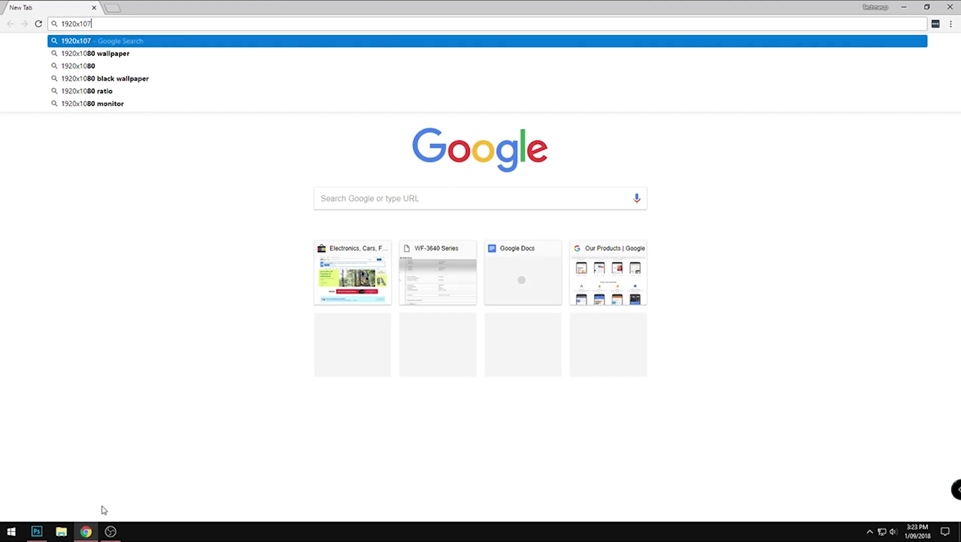
pyautogui.press('BackSpace')
pyautogui.write('8')
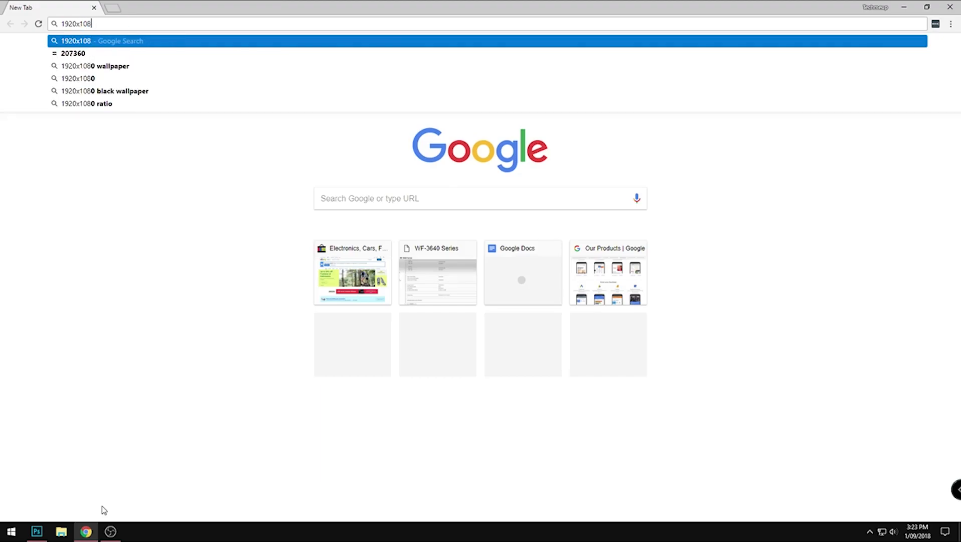
pyautogui.write('0 wa')
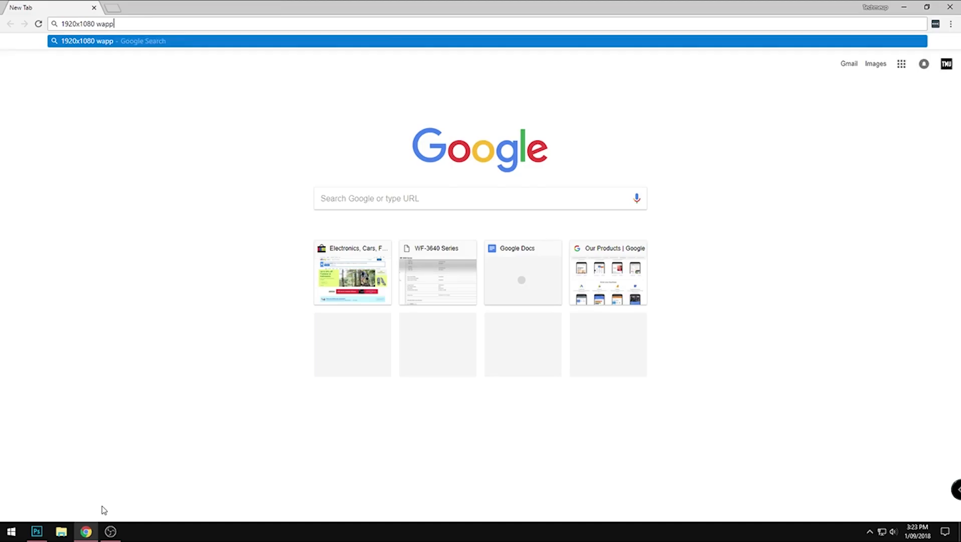
pyautogui.write('l')
pyautogui.press('Return')
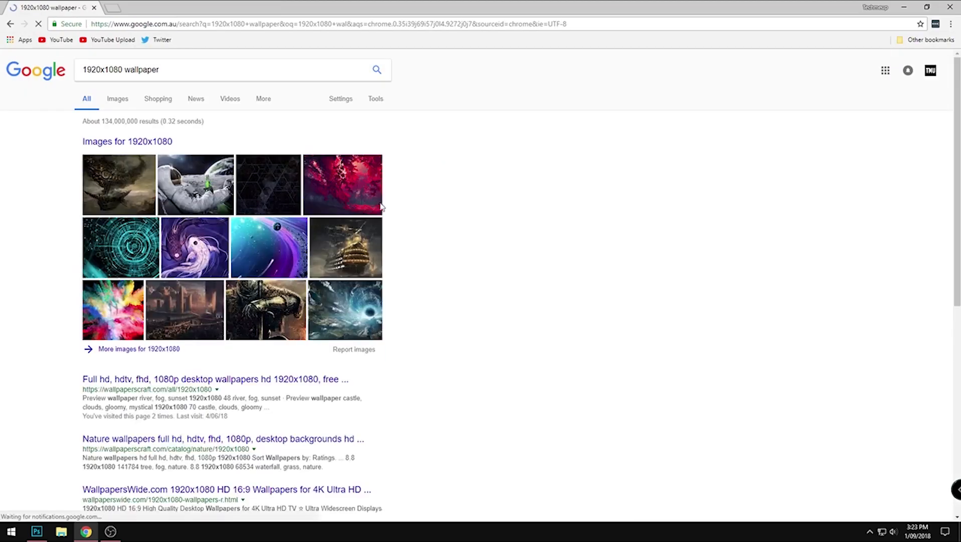
pyautogui.click(118, 99)
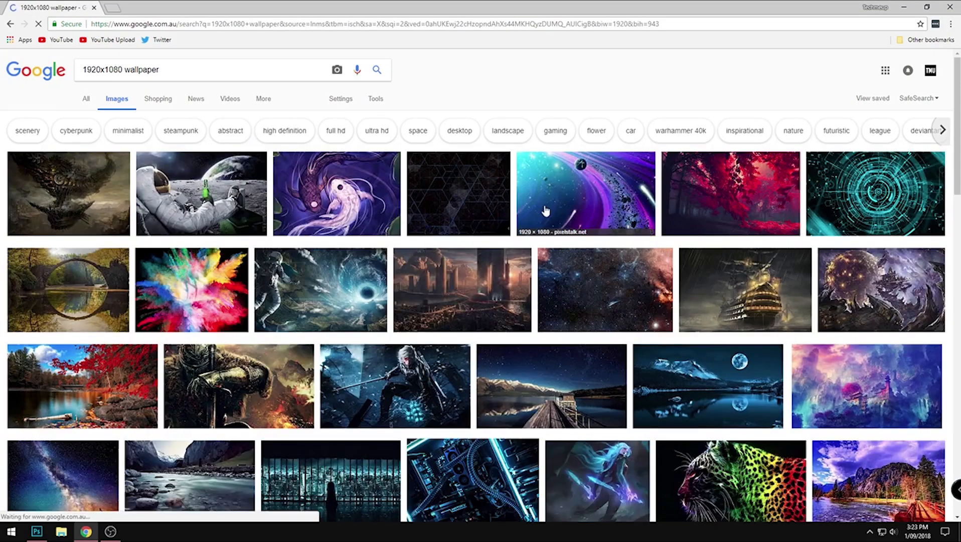
# Find the black polygon wallpaper from Wallpaper Cave and place it in the Photoshop document, filling the canvas.
pyautogui.scroll(-2, 585, 260)
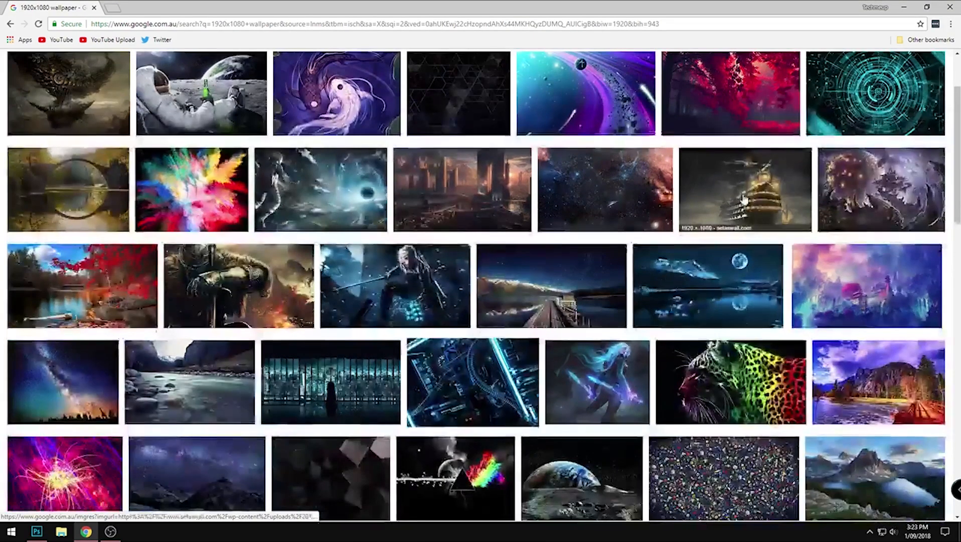
pyautogui.scroll(-3, 585, 261)
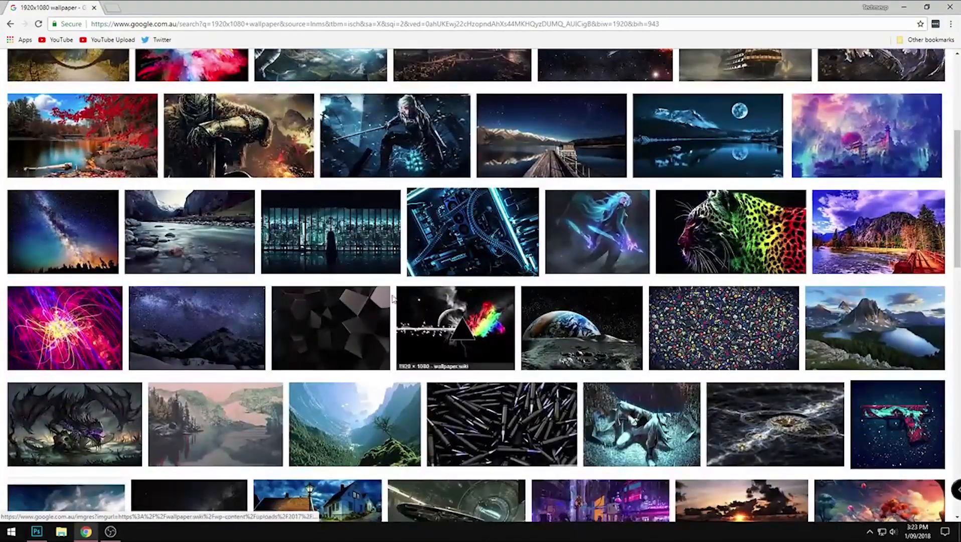
pyautogui.click(354, 321)
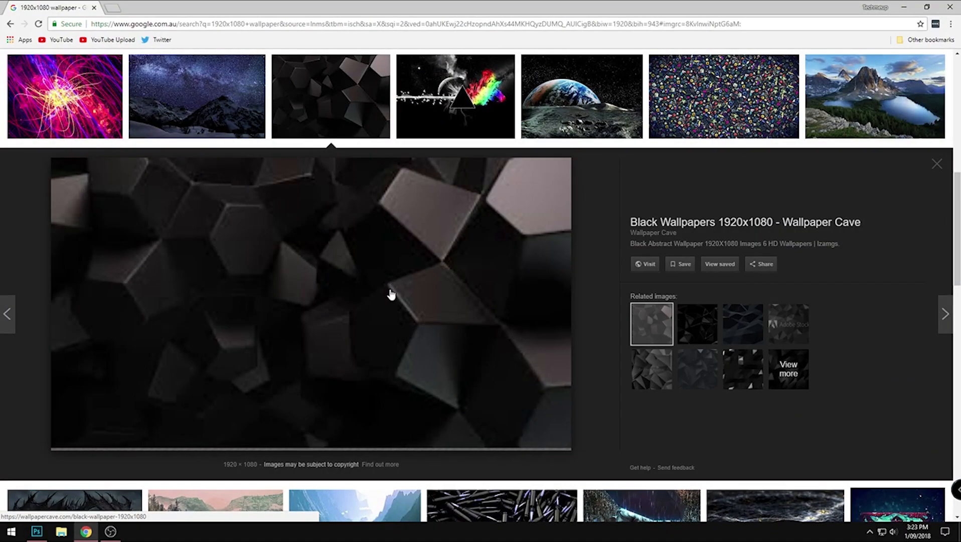
pyautogui.moveTo(381, 312); pyautogui.dragTo(242, 332)
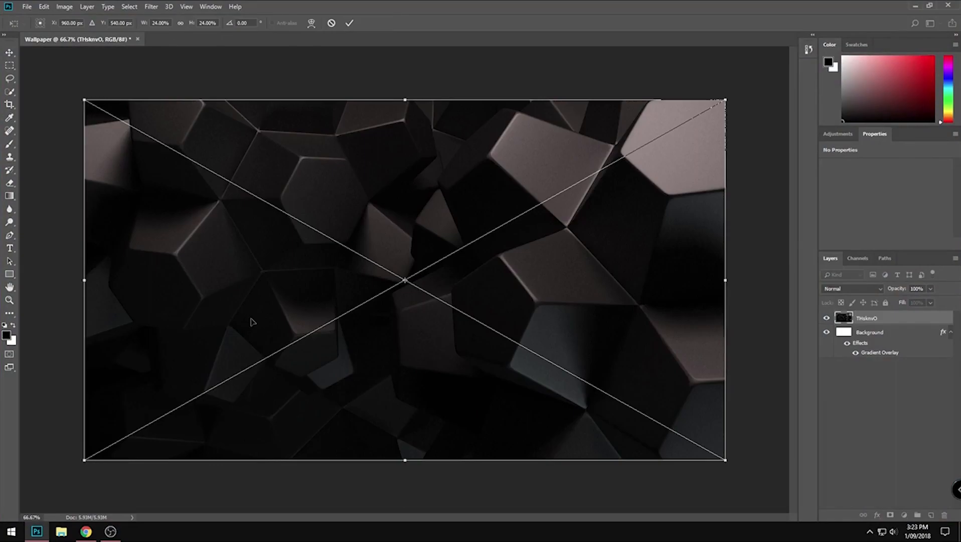
pyautogui.press('Return')
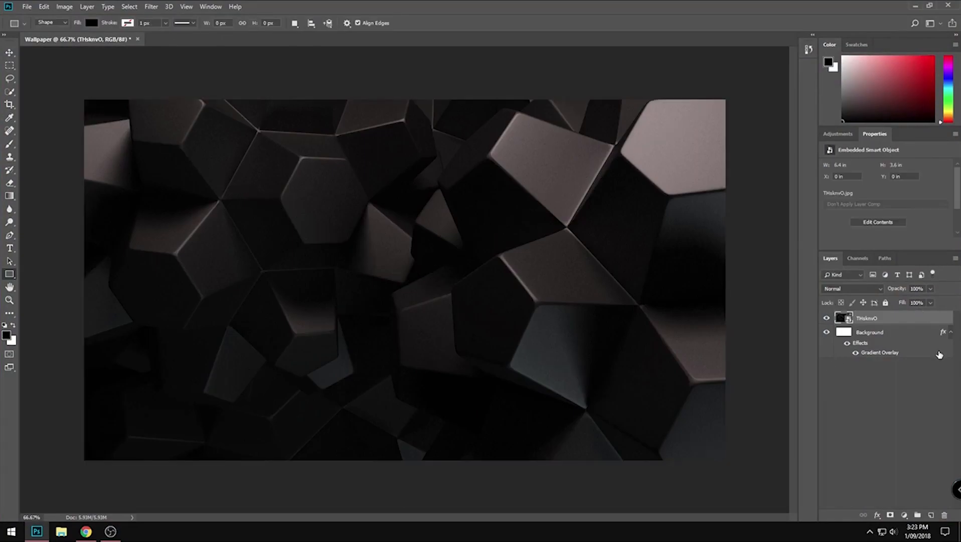
# Hide the placed wallpaper layer and add a new empty layer directly above Background.
pyautogui.click(827, 318)
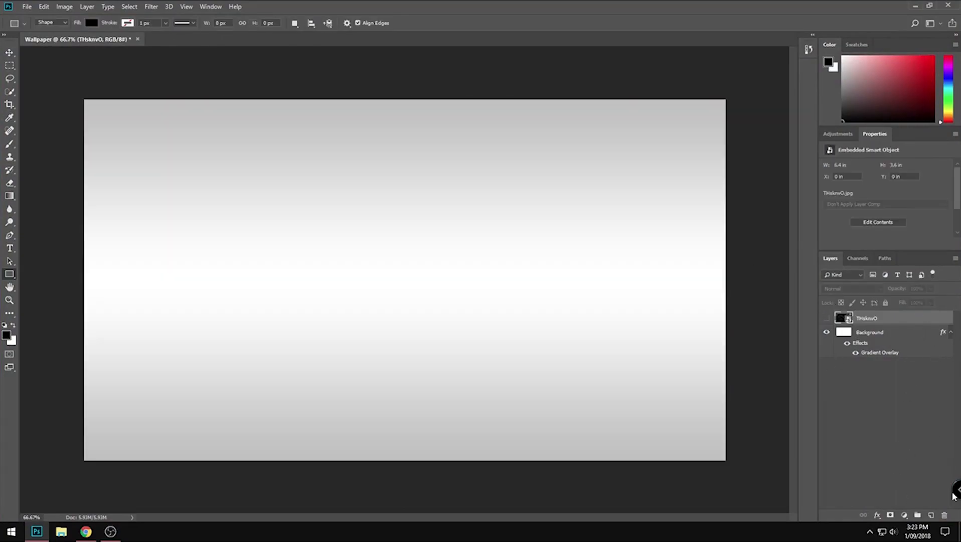
pyautogui.click(873, 333)
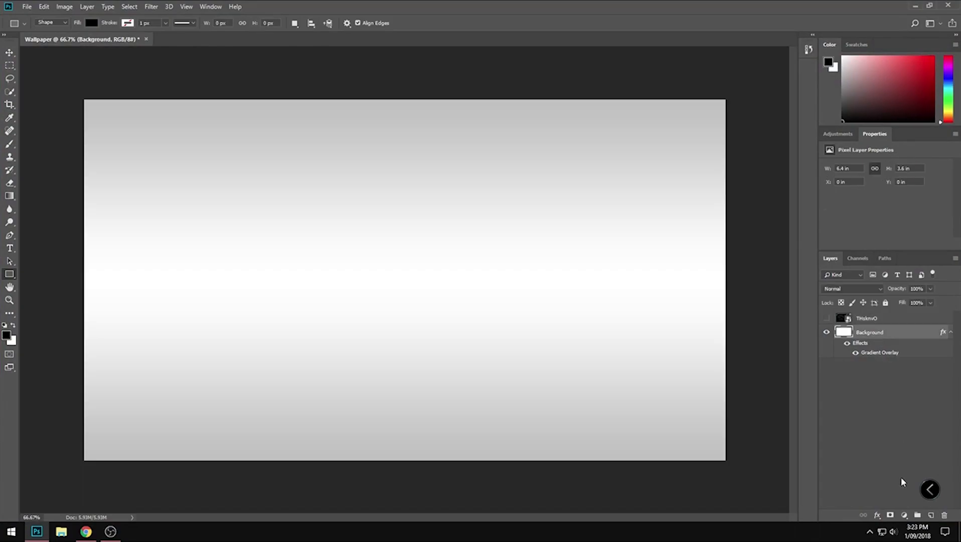
pyautogui.click(930, 515)
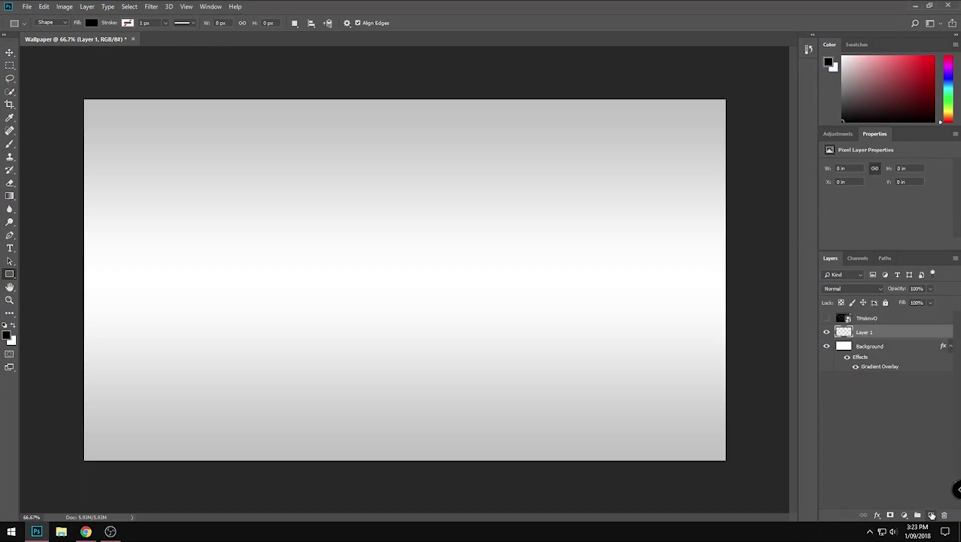
# Draw a black three-sided polygon about 360 × 312 px in the upper left area of the canvas.
pyautogui.rightClick(9, 274)
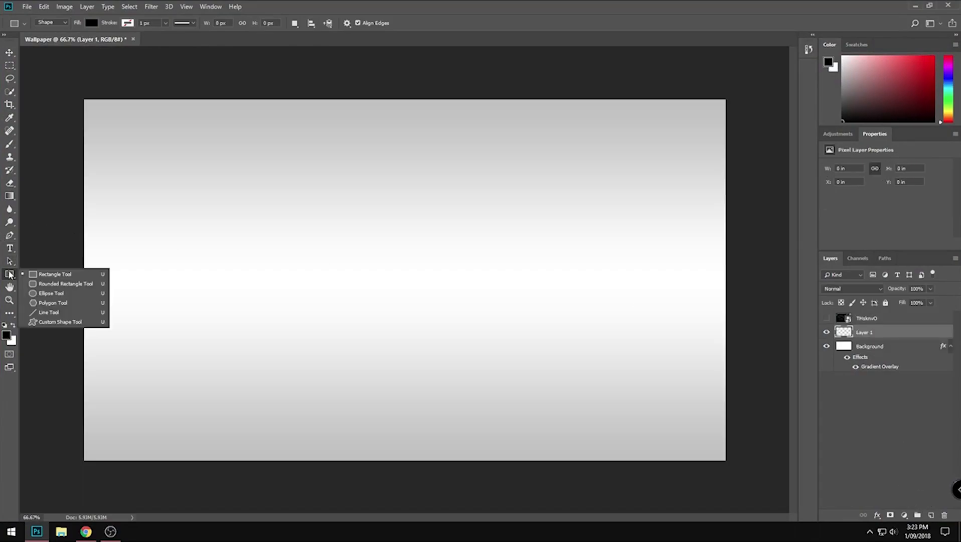
pyautogui.click(50, 304)
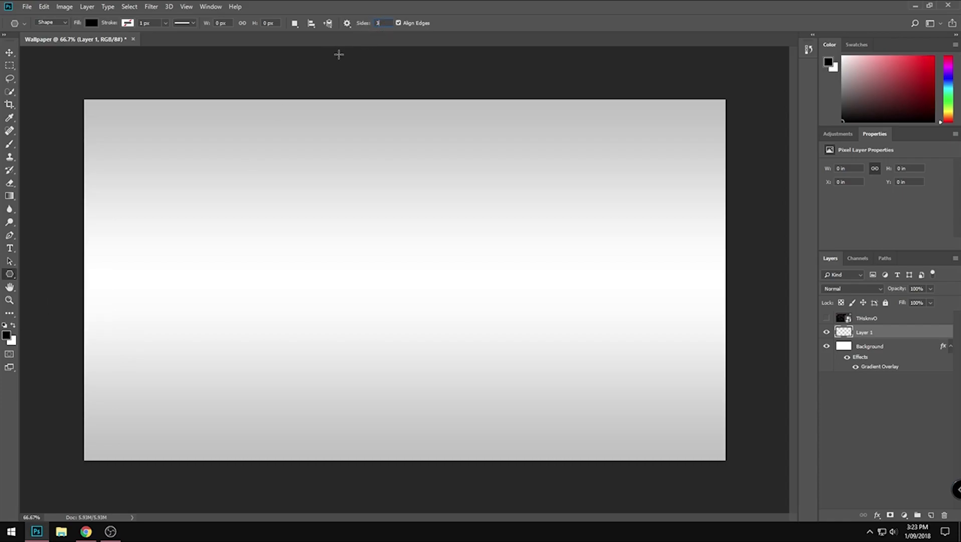
pyautogui.moveTo(283, 230); pyautogui.dragTo(344, 264)
pyautogui.press('Return')
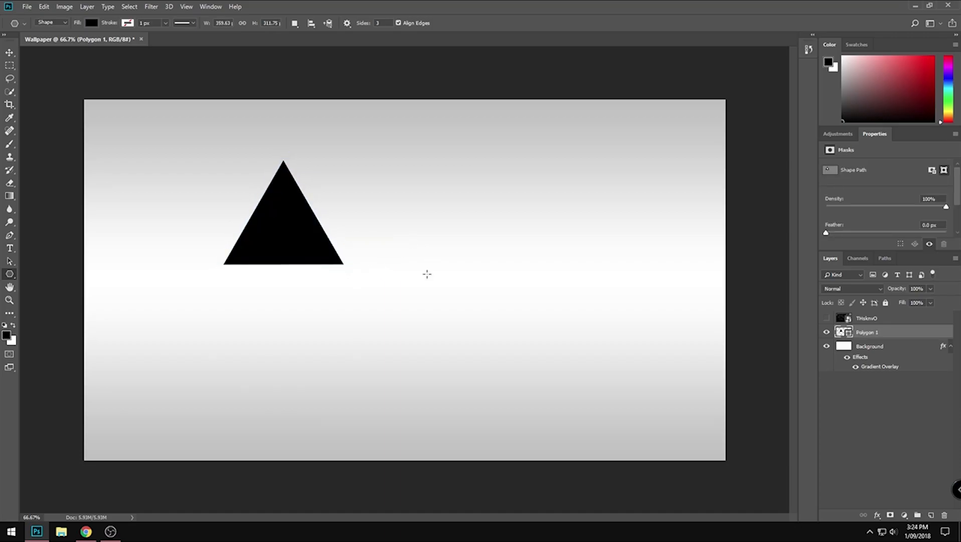
# Draw a smaller second triangle, rotate it -30° to point downward, and place it beside the first triangle's right edge.
pyautogui.moveTo(315, 174); pyautogui.dragTo(371, 194)
pyautogui.press('Return')
pyautogui.hotkey('ctrl', 't')
pyautogui.moveTo(422, 125); pyautogui.dragTo(387, 83)
pyautogui.moveTo(385, 205); pyautogui.dragTo(370, 206)
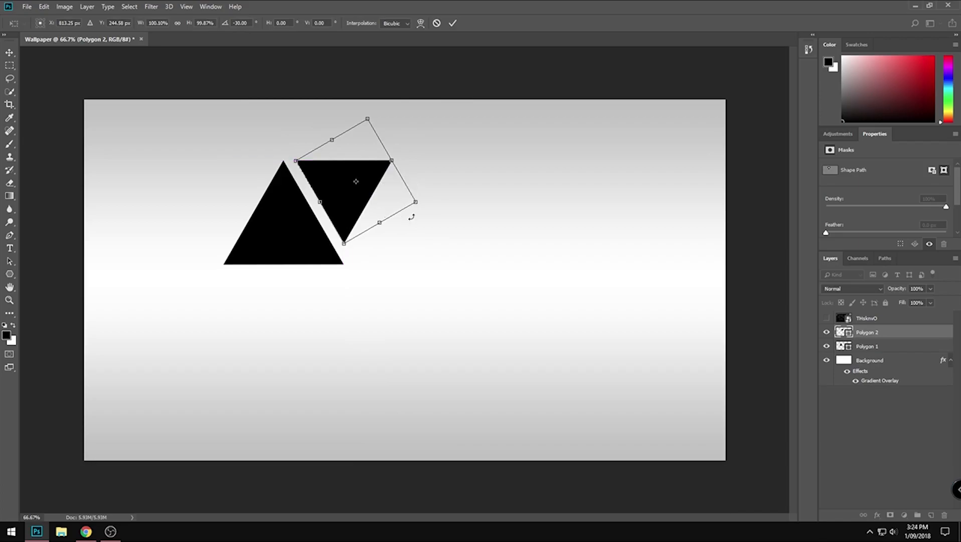
pyautogui.press('Return')
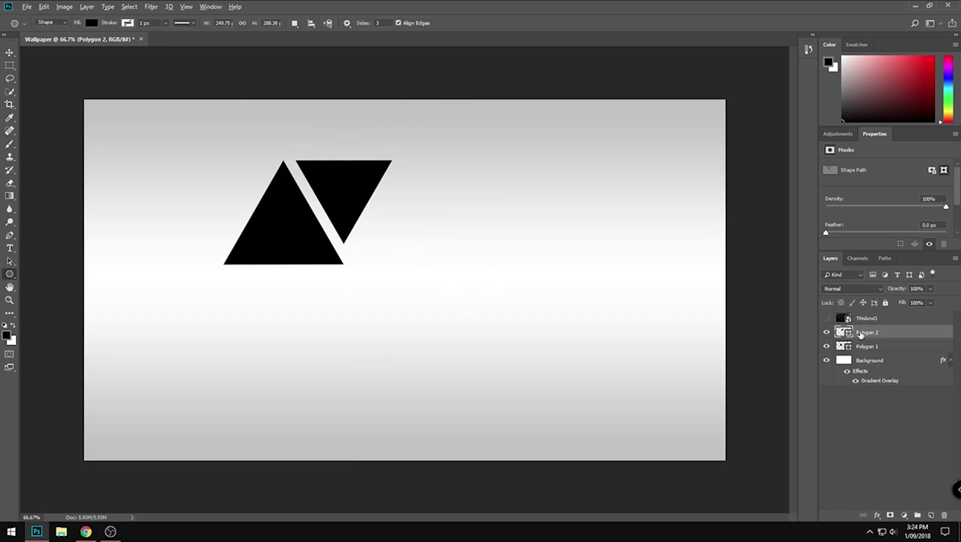
# Duplicate the Polygon 2 layer and flip the copy horizontally.
pyautogui.hotkey('ctrl', 'j')
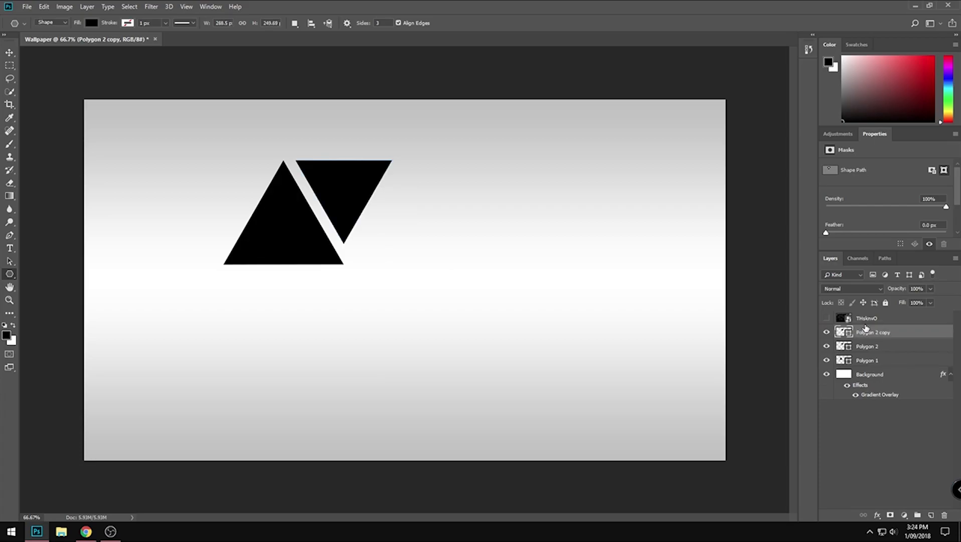
pyautogui.press('v')
pyautogui.rightClick(358, 179)
pyautogui.click(340, 193)
pyautogui.hotkey('ctrl', 't')
pyautogui.rightClick(341, 194)
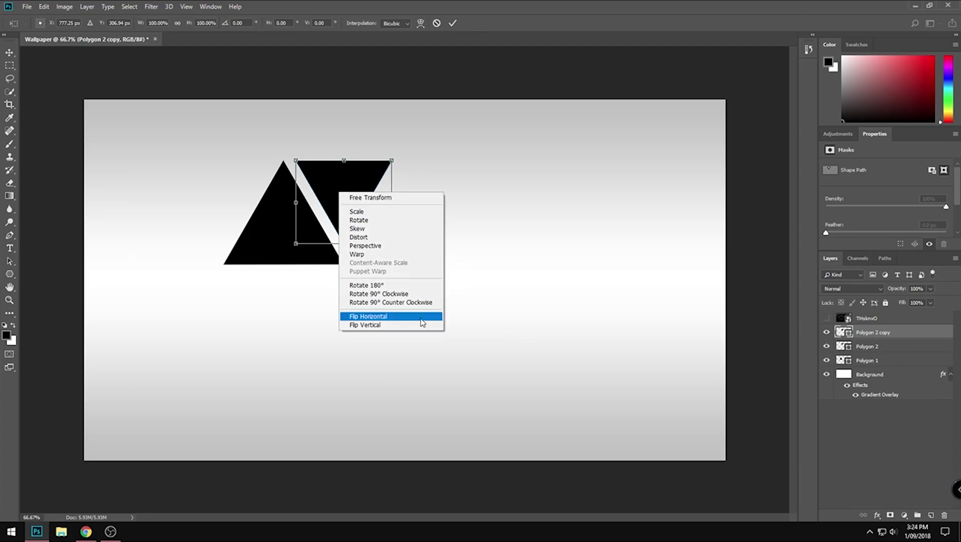
pyautogui.click(420, 319)
# Place the copied downward-pointing triangle along the large triangle's left edge, leaving a narrow gap.
pyautogui.rightClick(366, 211)
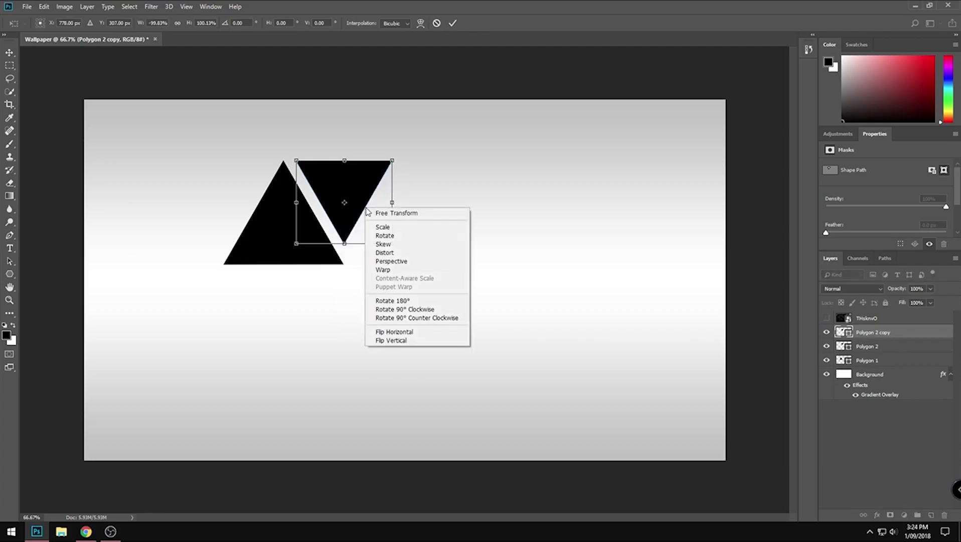
pyautogui.click(401, 337)
pyautogui.moveTo(361, 233); pyautogui.dragTo(210, 222)
pyautogui.moveTo(242, 167); pyautogui.dragTo(253, 217)
pyautogui.press('Return')
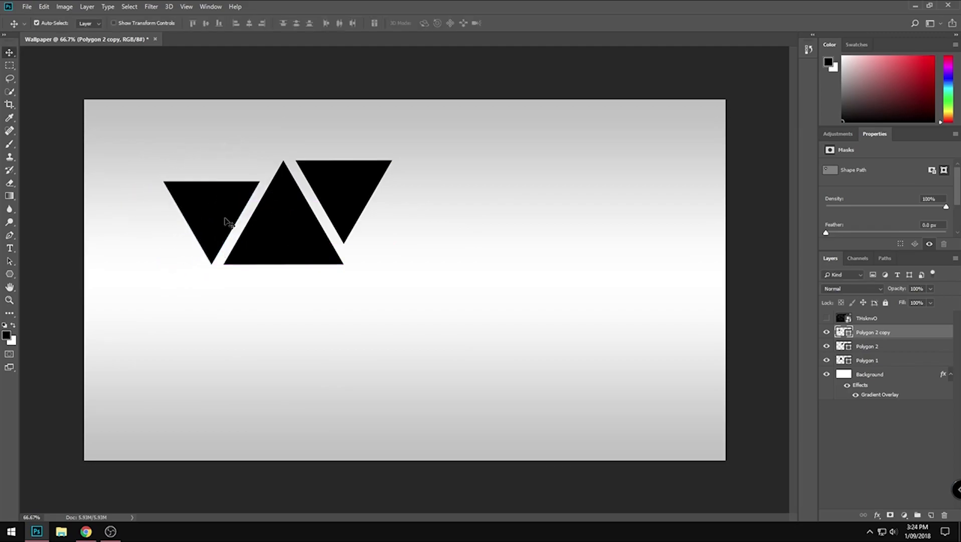
# Merge the three polygon shape layers into one and rename the merged layer Triangles.
pyautogui.click(901, 351)
pyautogui.click(901, 360)
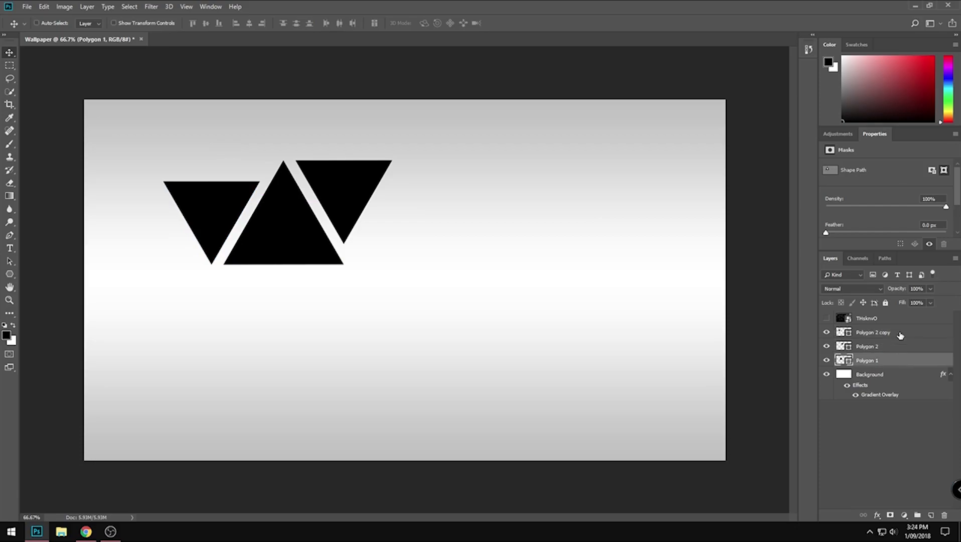
pyautogui.keyDown('ctrl'); pyautogui.click(900, 335); pyautogui.keyUp('ctrl')
pyautogui.keyDown('ctrl'); pyautogui.click(897, 346); pyautogui.keyUp('ctrl')
pyautogui.rightClick(896, 346)
pyautogui.click(817, 396)
pyautogui.doubleClick(874, 334)
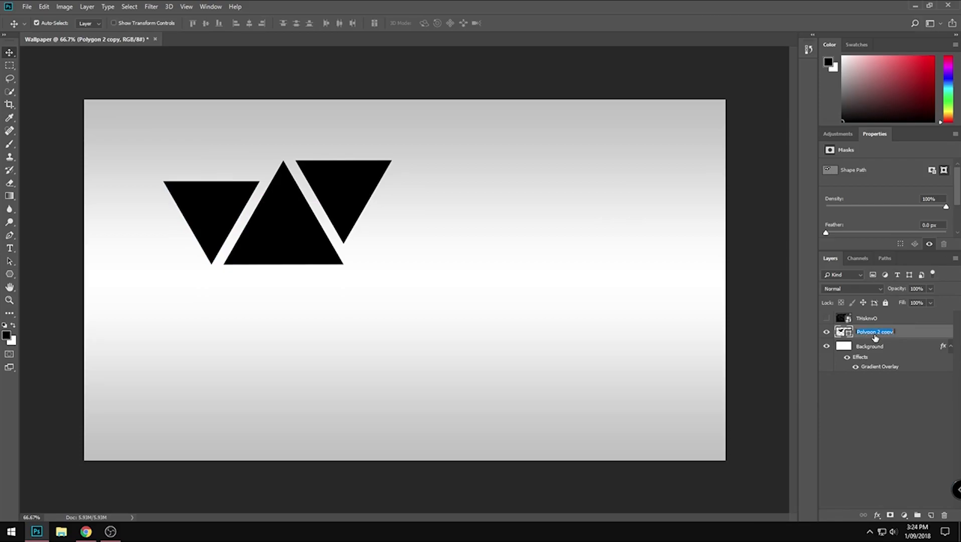
pyautogui.write('Triangles')
pyautogui.press('Return')
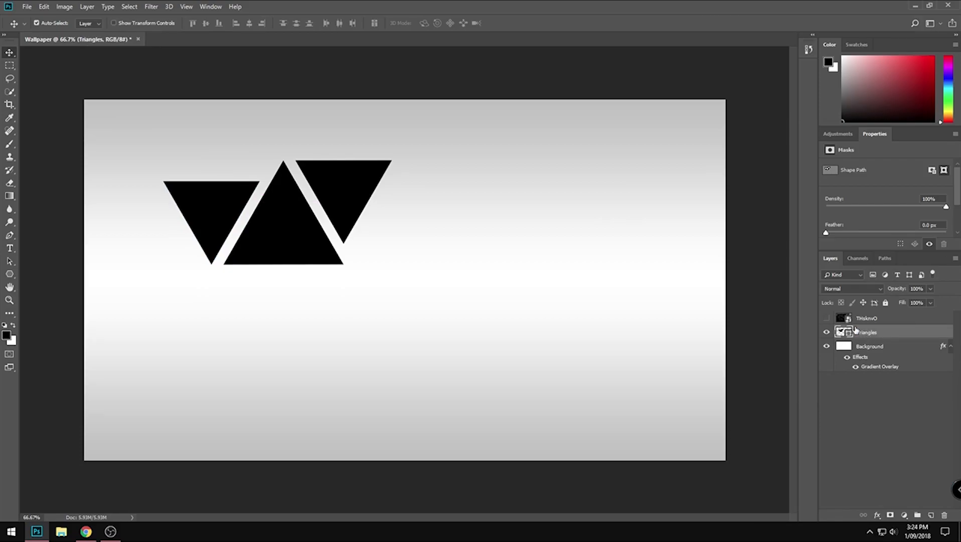
# Enlarge the Triangles shape proportionally and place it at the centre of the canvas.
pyautogui.hotkey('ctrl', 't')
pyautogui.moveTo(341, 238); pyautogui.dragTo(411, 267)
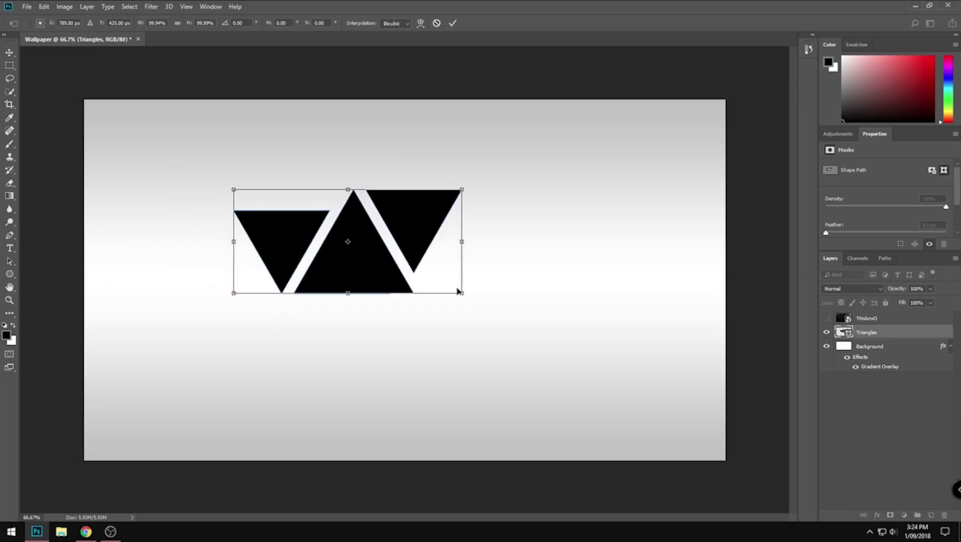
pyautogui.moveTo(462, 293); pyautogui.dragTo(572, 342)
pyautogui.moveTo(526, 305)
pyautogui.mouseDown()
pyautogui.moveTo(511, 305)
pyautogui.moveTo(522, 308)
pyautogui.mouseUp()
pyautogui.press('Return')
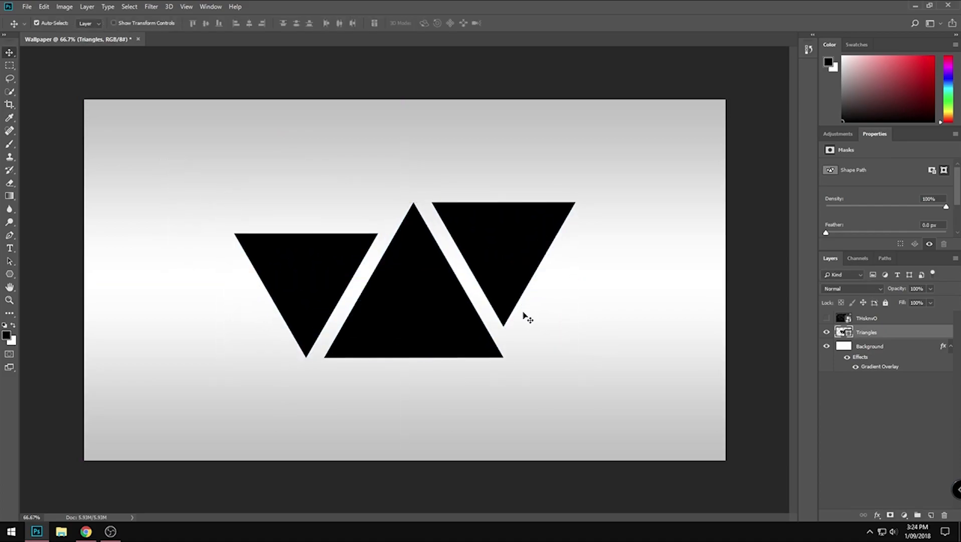
# Show the THsknvO wallpaper layer and clip it to the Triangles layer with a clipping mask.
pyautogui.click(826, 318)
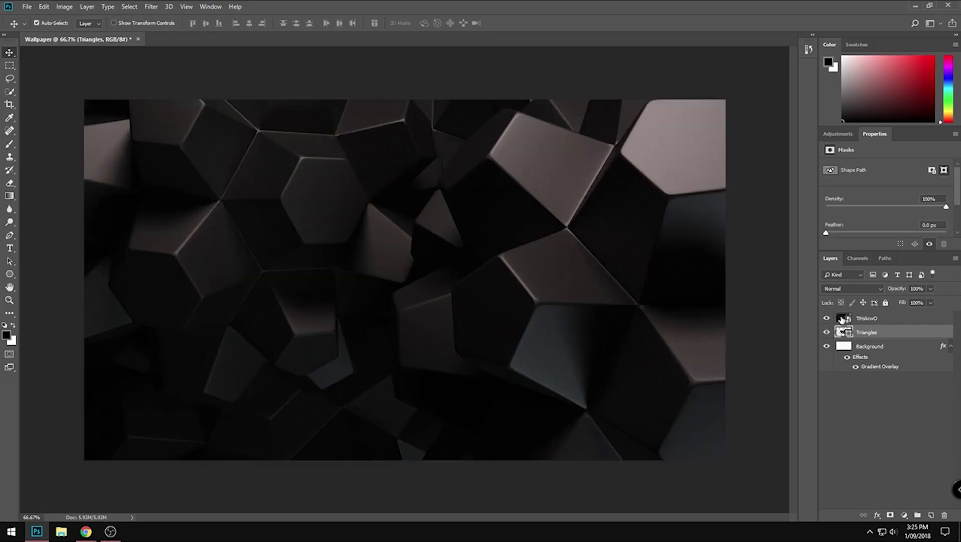
pyautogui.click(826, 319)
pyautogui.click(826, 318)
pyautogui.click(878, 323)
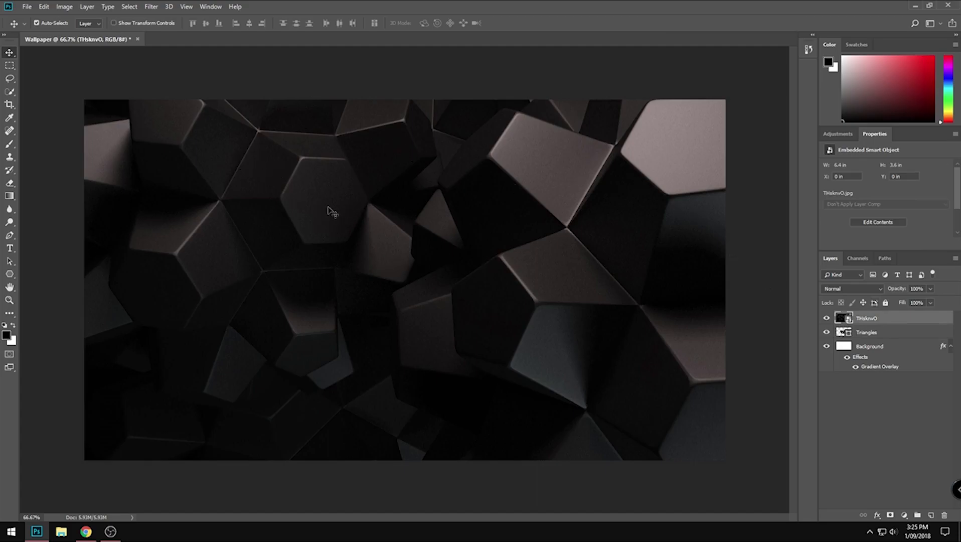
pyautogui.click(886, 336)
pyautogui.click(887, 318)
pyautogui.rightClick(893, 319)
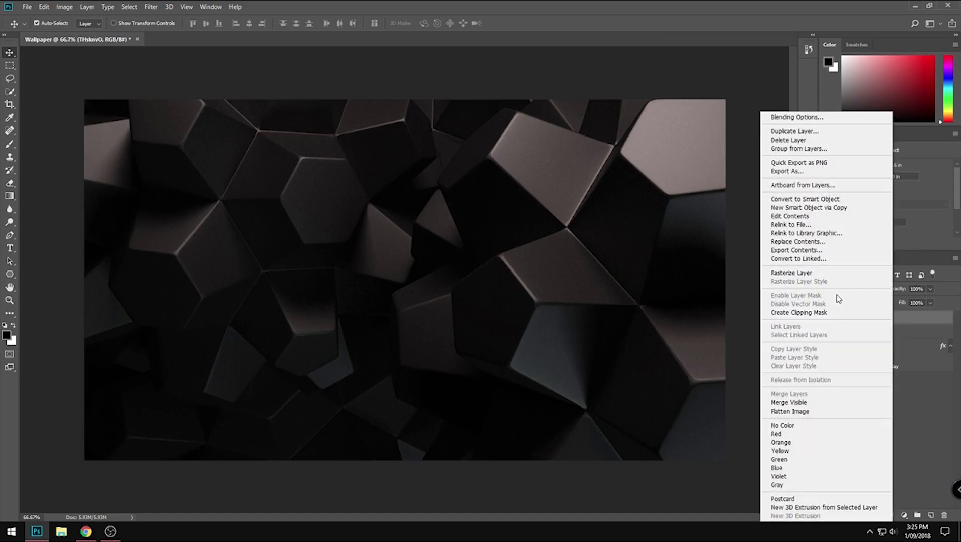
pyautogui.click(932, 322)
pyautogui.rightClick(908, 319)
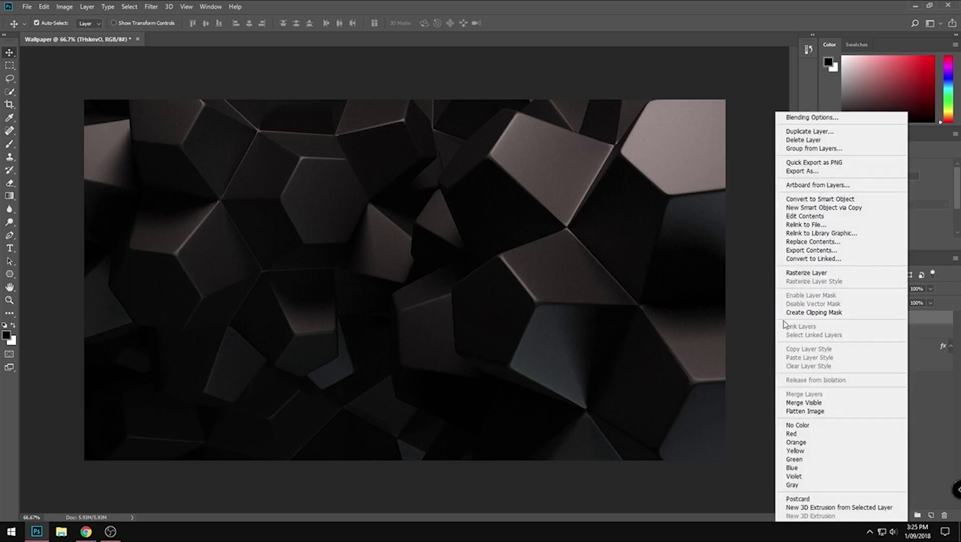
pyautogui.click(802, 312)
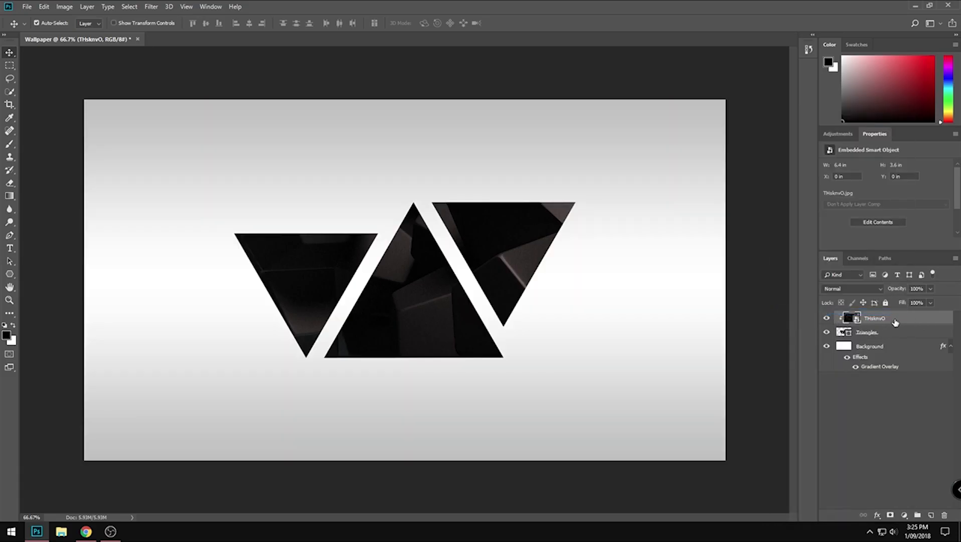
# Scale the clipped THsknvO picture down to about 4.34 × 2.44 in, still covering all three triangles.
pyautogui.hotkey('ctrl', 't')
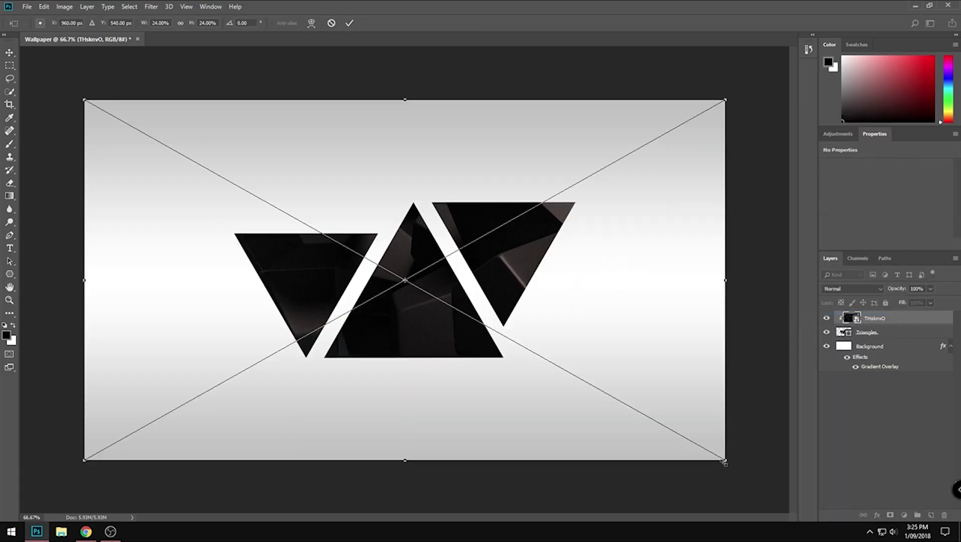
pyautogui.moveTo(724, 457); pyautogui.dragTo(562, 337)
pyautogui.press('Return')
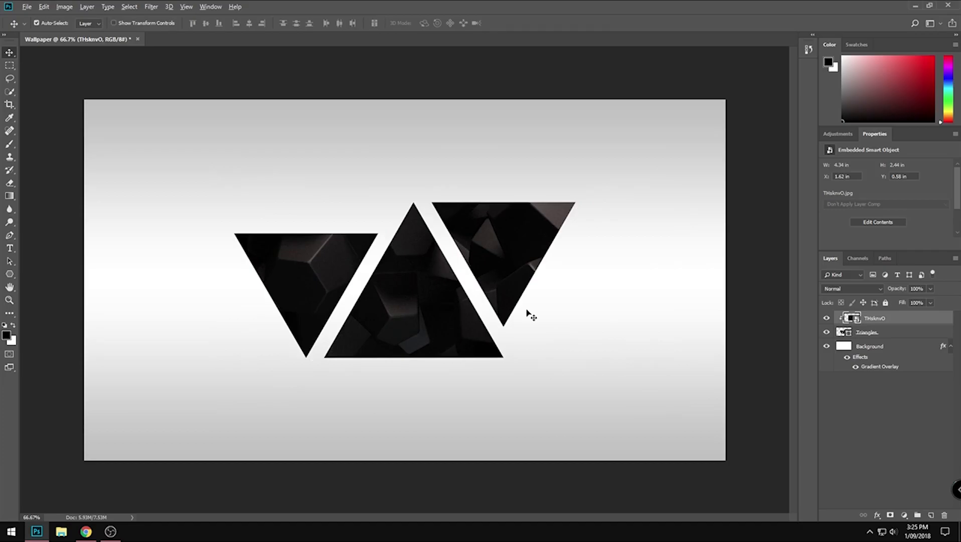
# Switch to Chrome, browse the wallpaper image results for other pictures, and close the browser.
pyautogui.hotkey('alt', 'Tab')
pyautogui.scroll(-9, 366, 272)
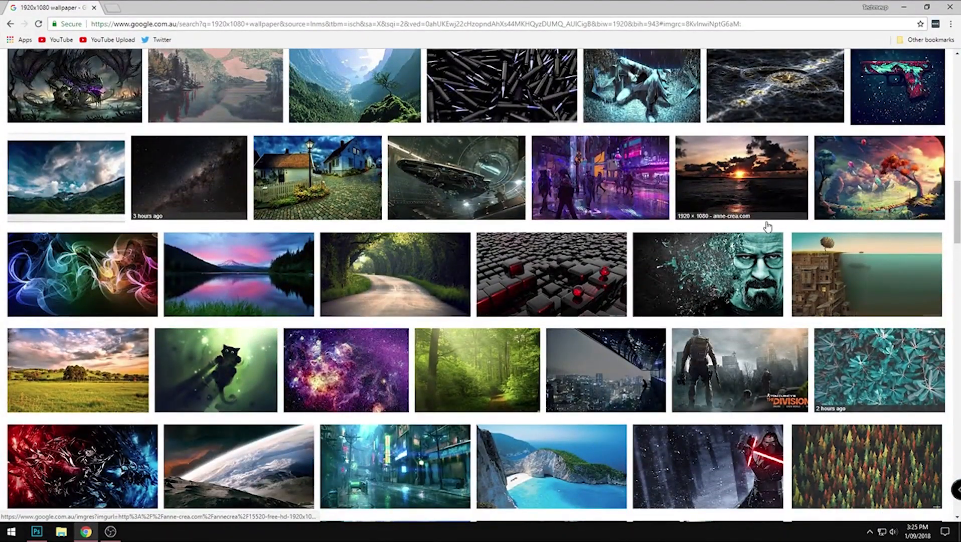
pyautogui.click(860, 208)
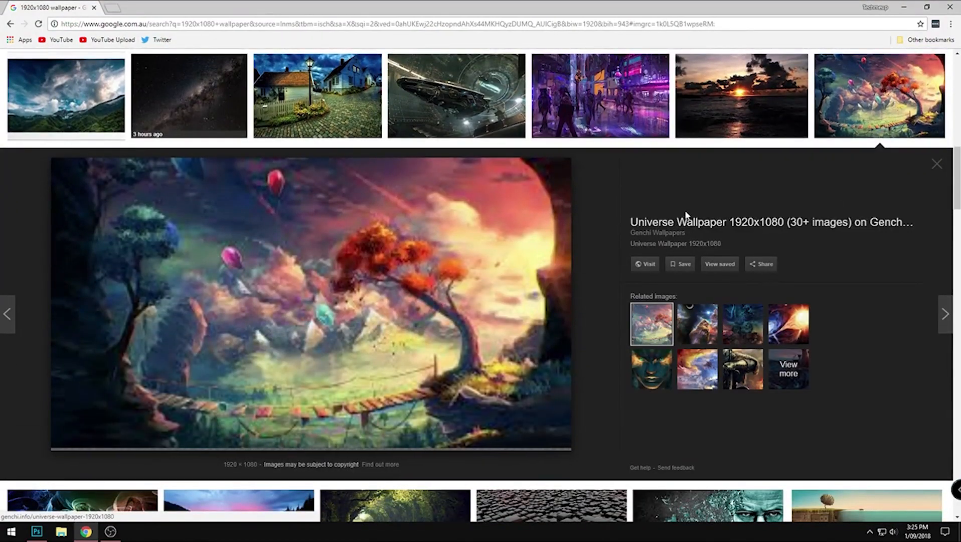
pyautogui.scroll(3, 685, 216)
pyautogui.scroll(-7, 460, 358)
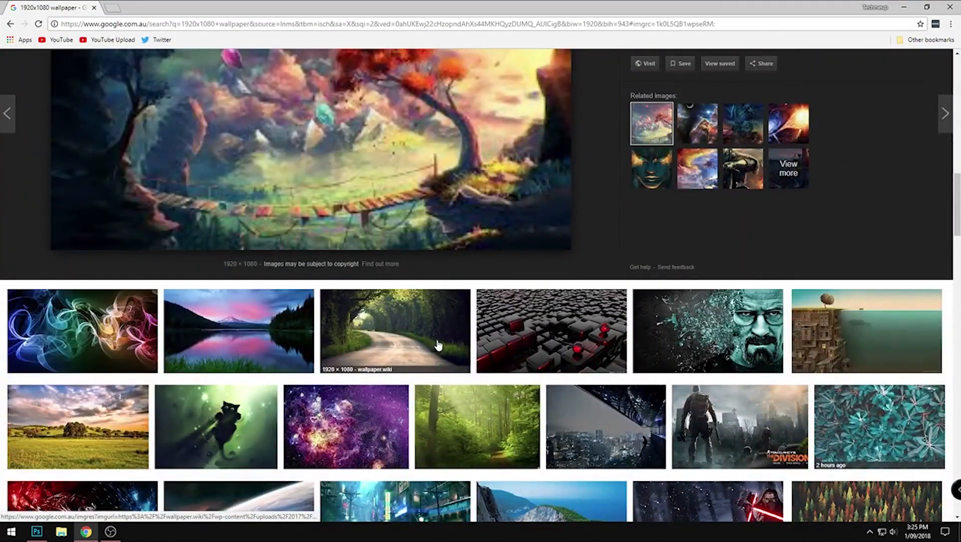
pyautogui.scroll(-4, 432, 347)
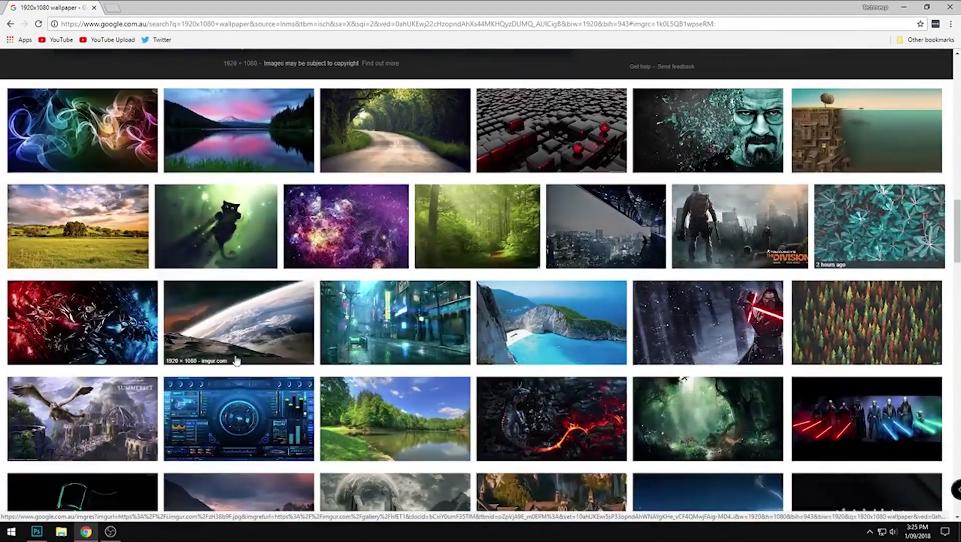
pyautogui.scroll(-1, 250, 371)
pyautogui.click(949, 7)
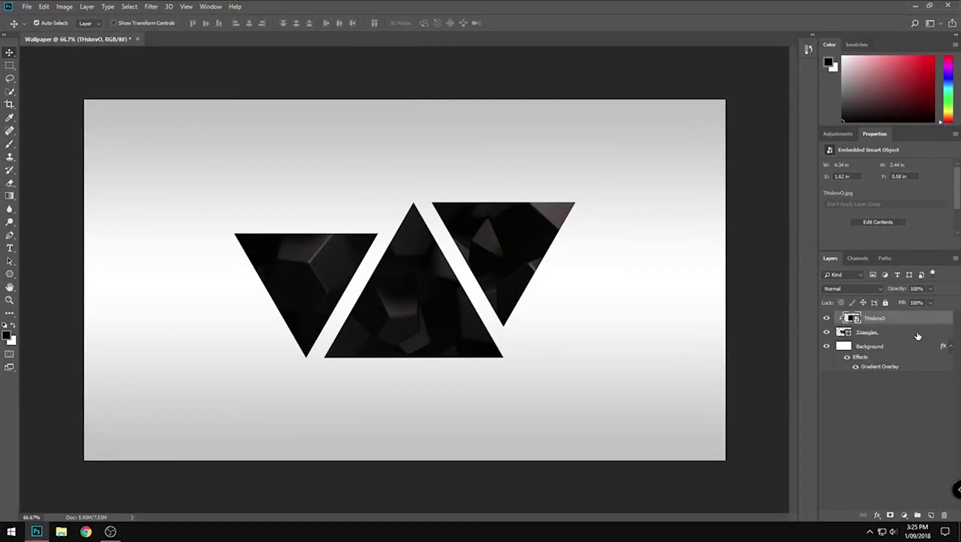
# Set the Background layer's Gradient Overlay opacity to 30%.
pyautogui.doubleClick(885, 367)
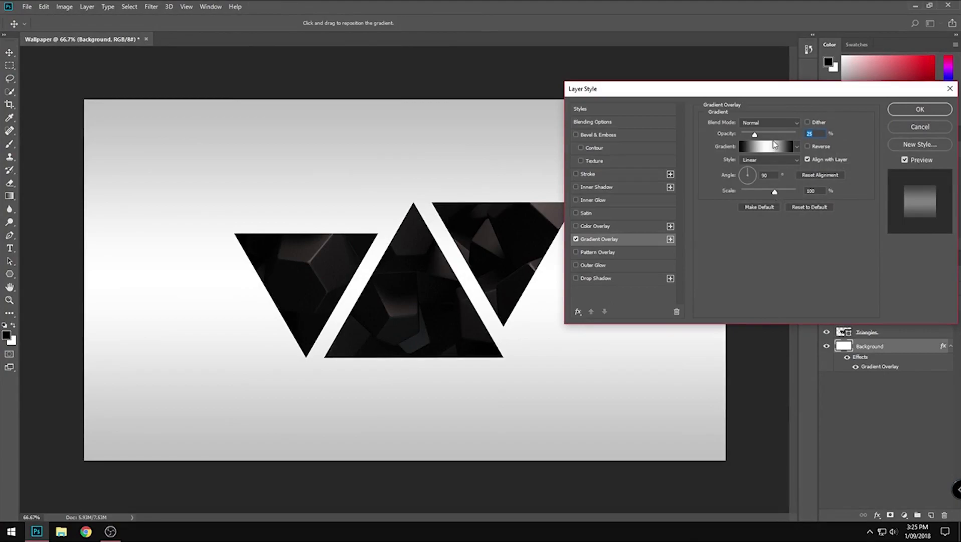
pyautogui.write('30')
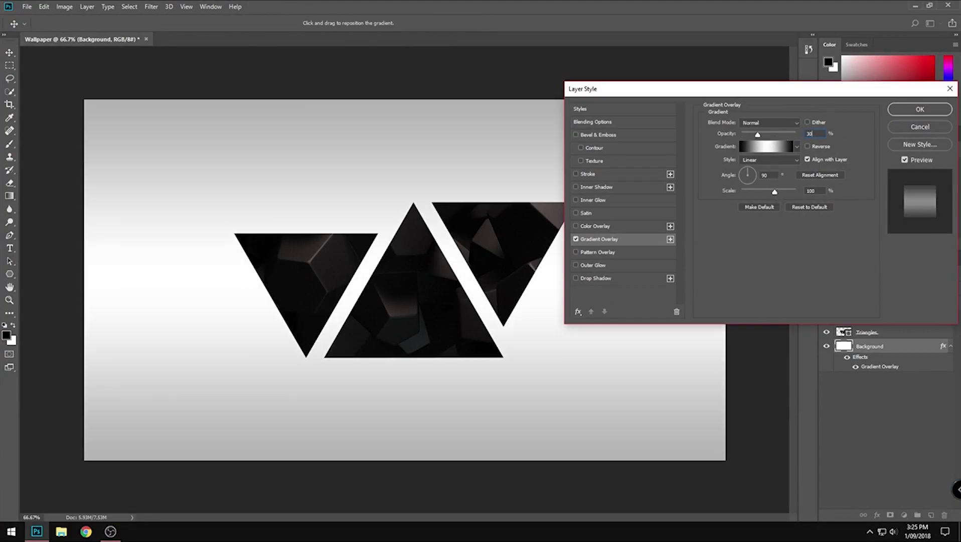
pyautogui.press('Return')
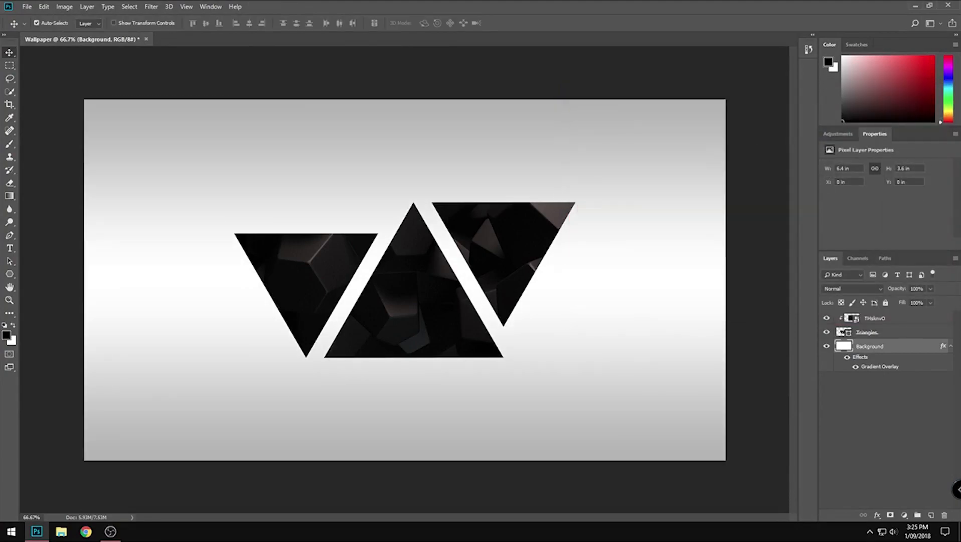
# Set the Background layer's Gradient Overlay angle to 180° and its opacity to 71%.
pyautogui.doubleClick(876, 368)
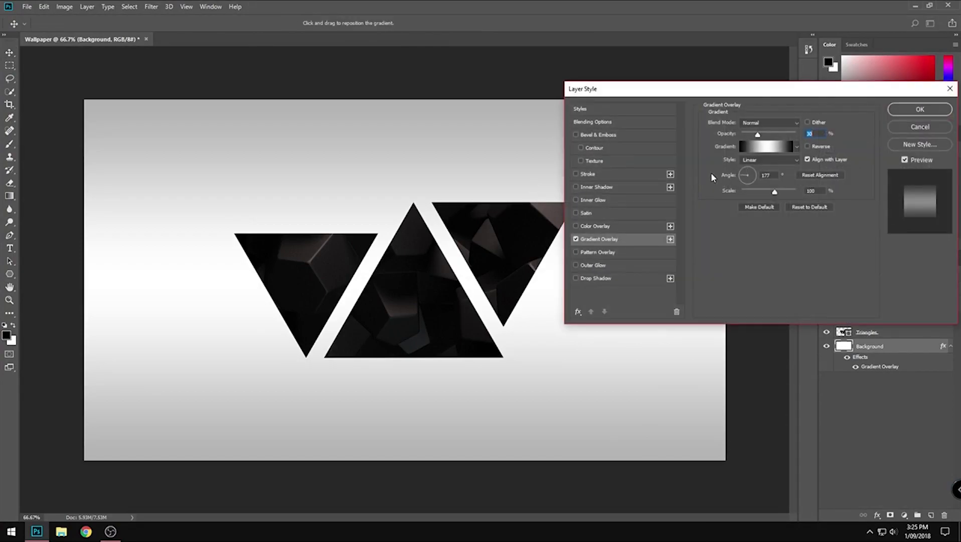
pyautogui.moveTo(710, 174); pyautogui.dragTo(706, 174)
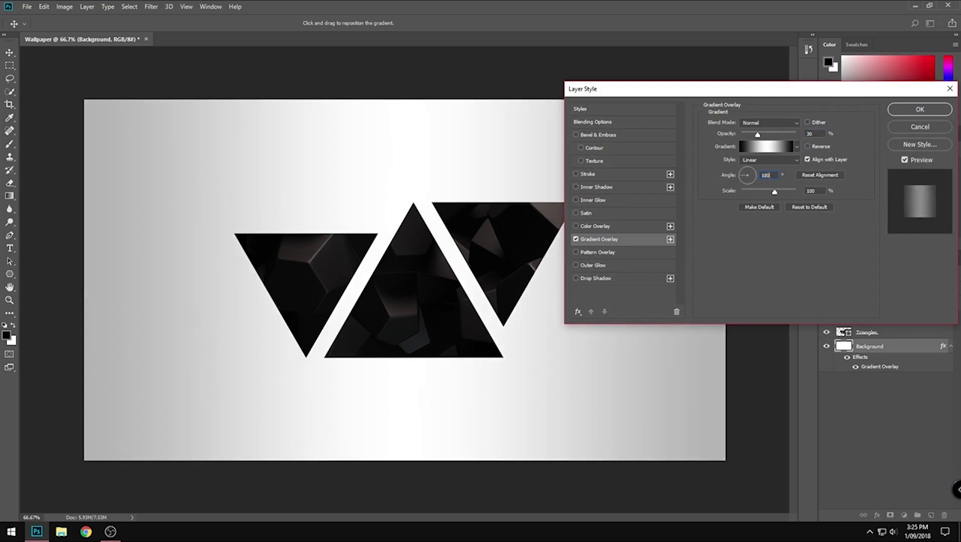
pyautogui.press('Return')
pyautogui.doubleClick(883, 368)
pyautogui.moveTo(758, 137); pyautogui.dragTo(780, 138)
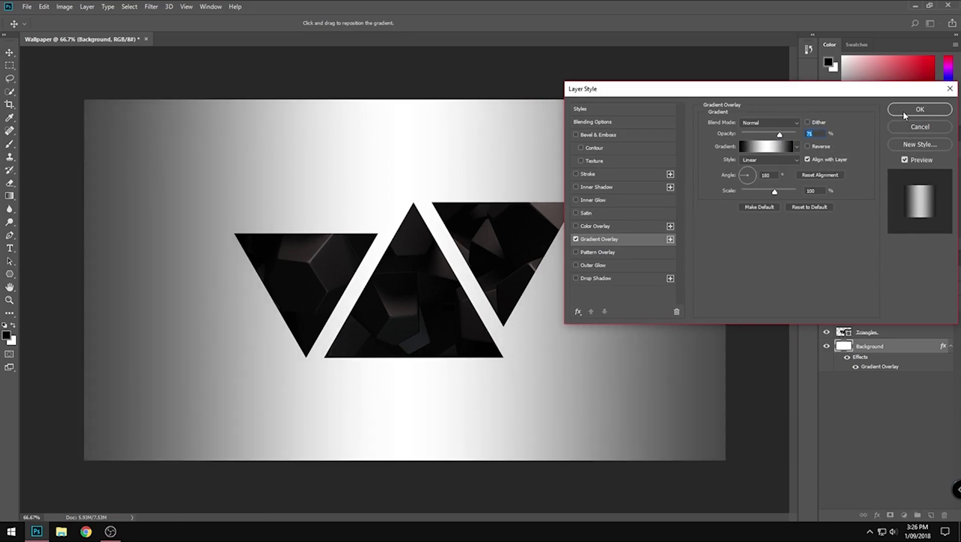
pyautogui.click(903, 111)
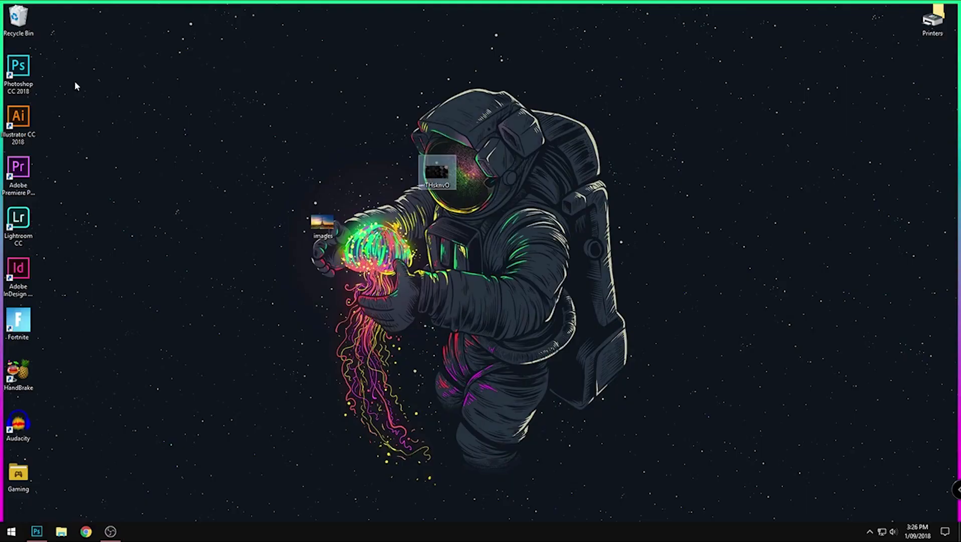
# Empty the Recycle Bin on the Windows desktop.
pyautogui.moveTo(110, 4); pyautogui.dragTo(110, 522)
pyautogui.click(162, 217)
pyautogui.rightClick(15, 10)
pyautogui.click(55, 28)
pyautogui.press('Return')
pyautogui.moveTo(480, 97); pyautogui.dragTo(275, 251)
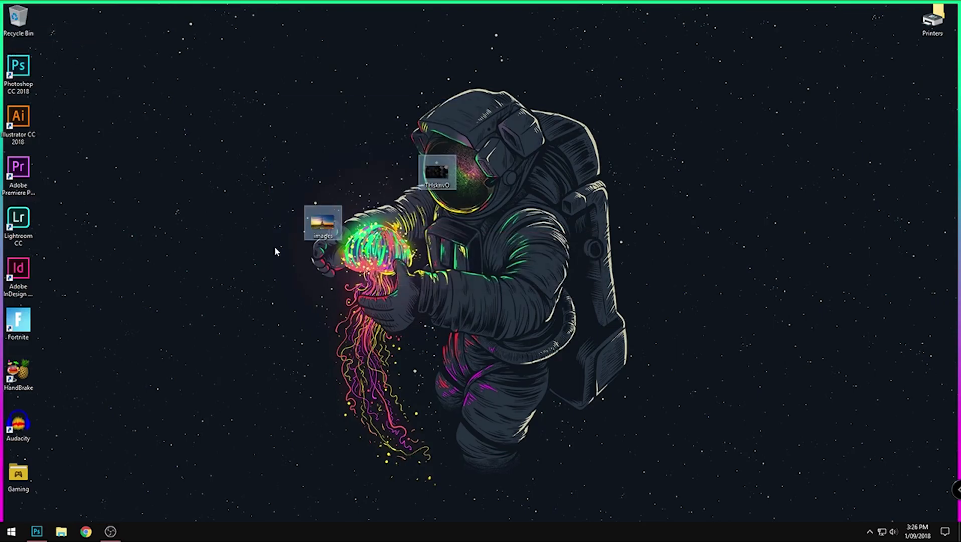
pyautogui.click(322, 220)
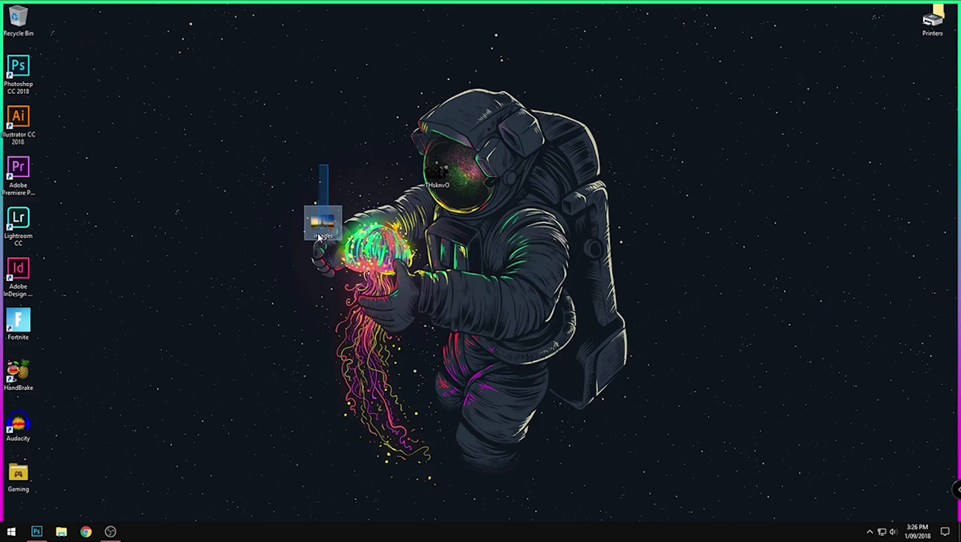
# Delete the selected images file from the desktop and switch back to Photoshop.
pyautogui.press('Delete')
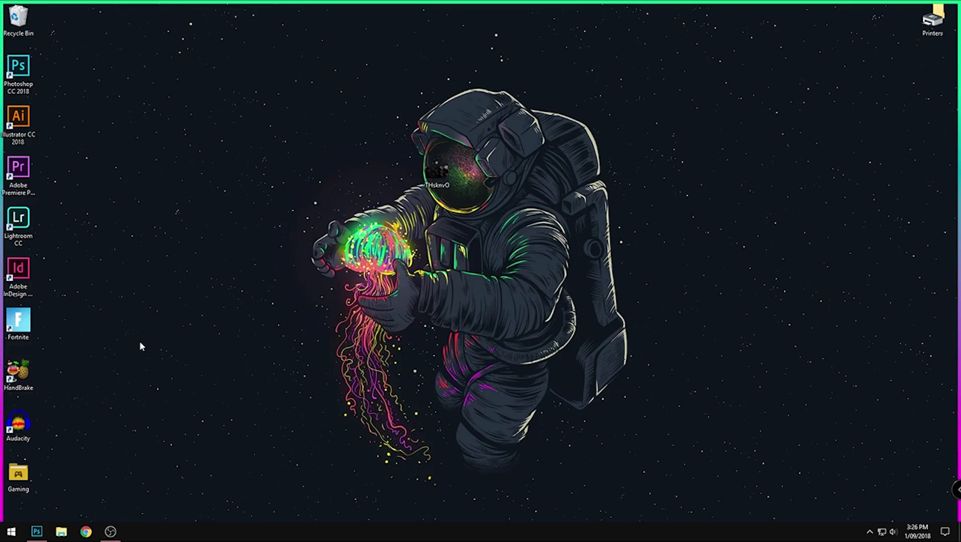
pyautogui.click(37, 531)
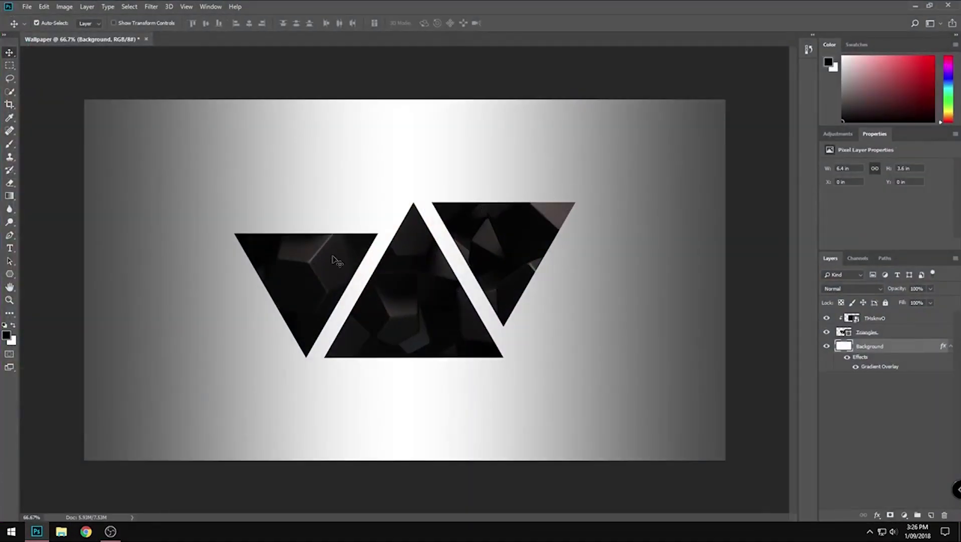
# Export the finished triangle design to the Desktop folder under the file name Wallpaper.
pyautogui.click(25, 6)
pyautogui.moveTo(86, 143)
pyautogui.click(211, 143)
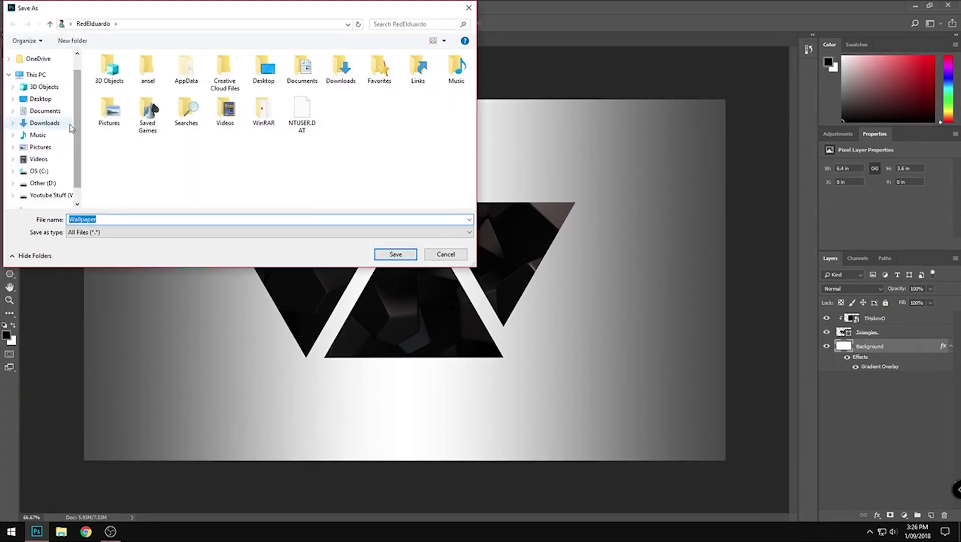
pyautogui.click(35, 101)
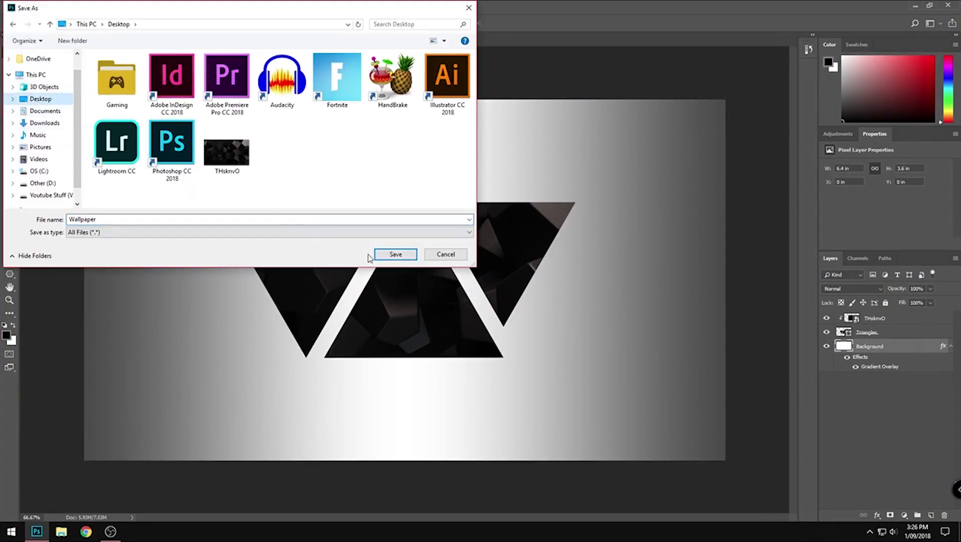
pyautogui.click(391, 256)
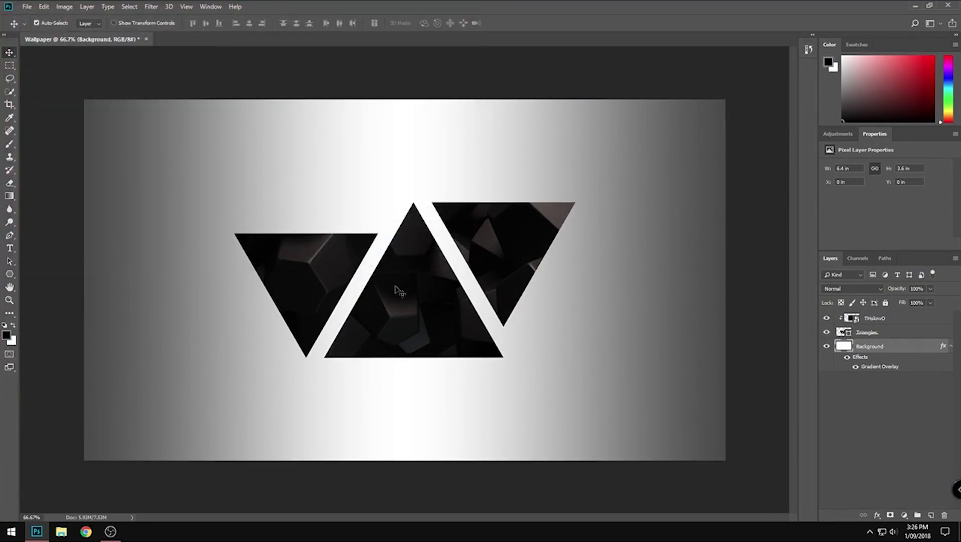
# Set the exported Wallpaper image as the Windows desktop background, and delete the Wallpaper and THsknvO files from the desktop.
pyautogui.press('super+d')
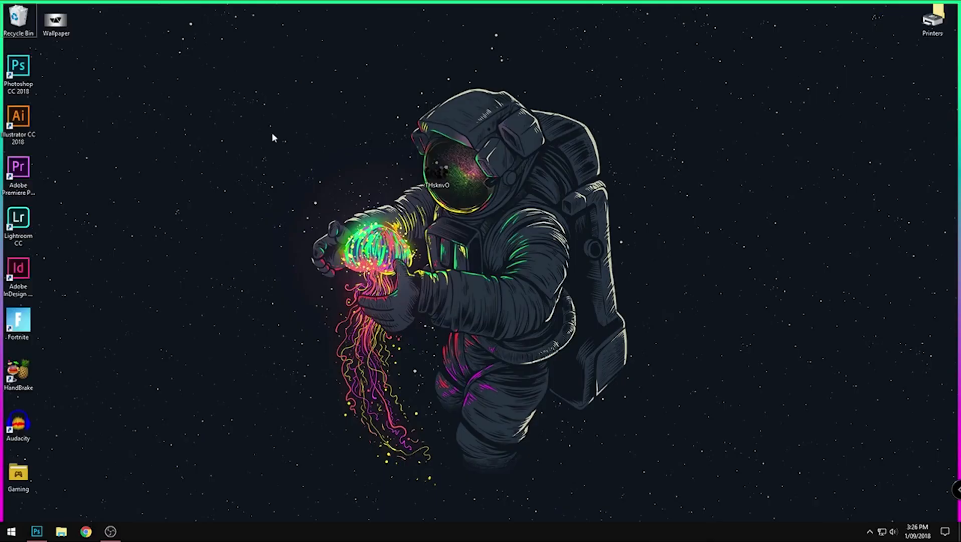
pyautogui.moveTo(55, 20); pyautogui.dragTo(308, 166)
pyautogui.rightClick(314, 181)
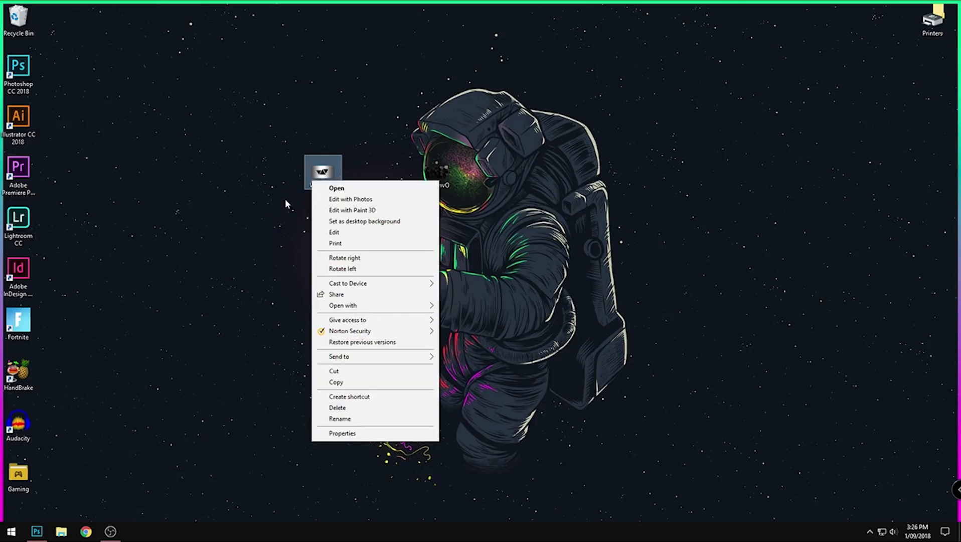
pyautogui.click(414, 221)
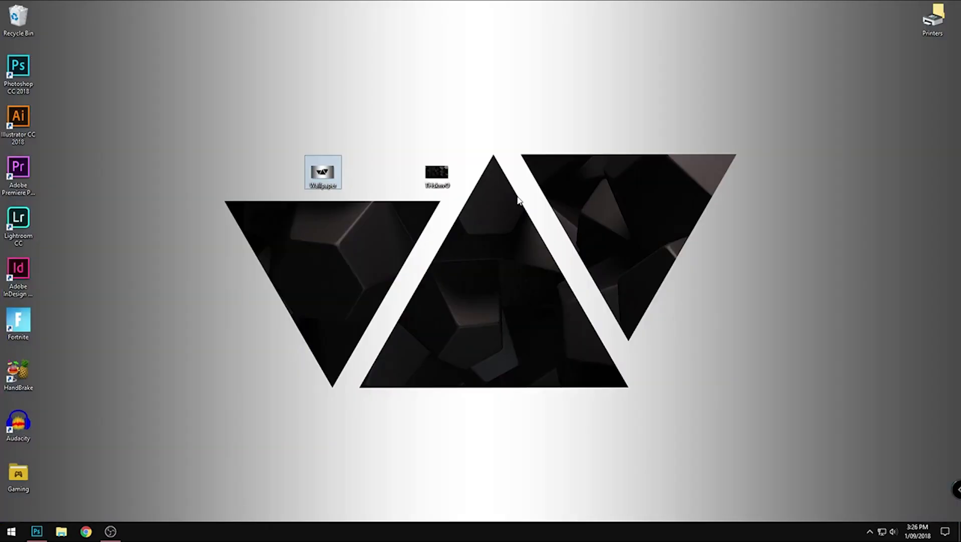
pyautogui.moveTo(523, 188); pyautogui.dragTo(202, 132)
pyautogui.press('Delete')
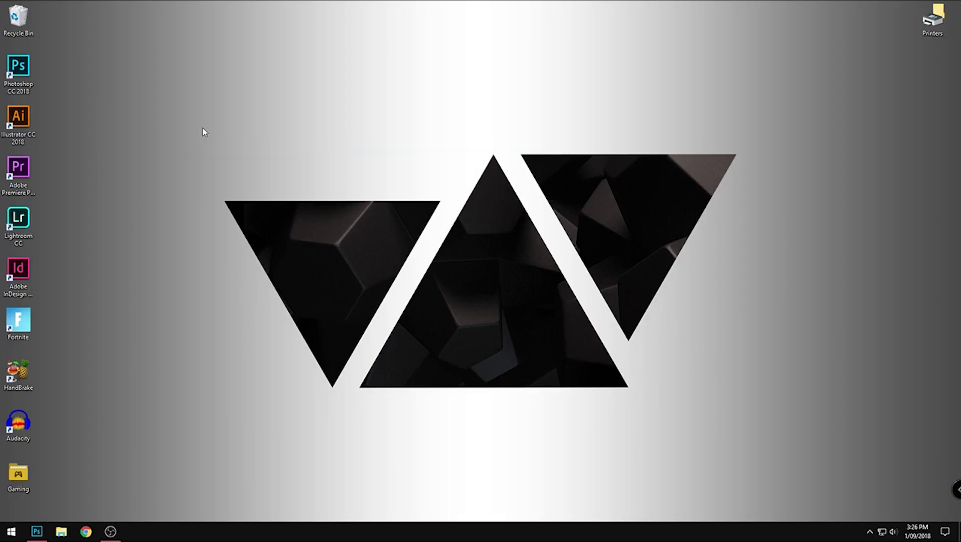